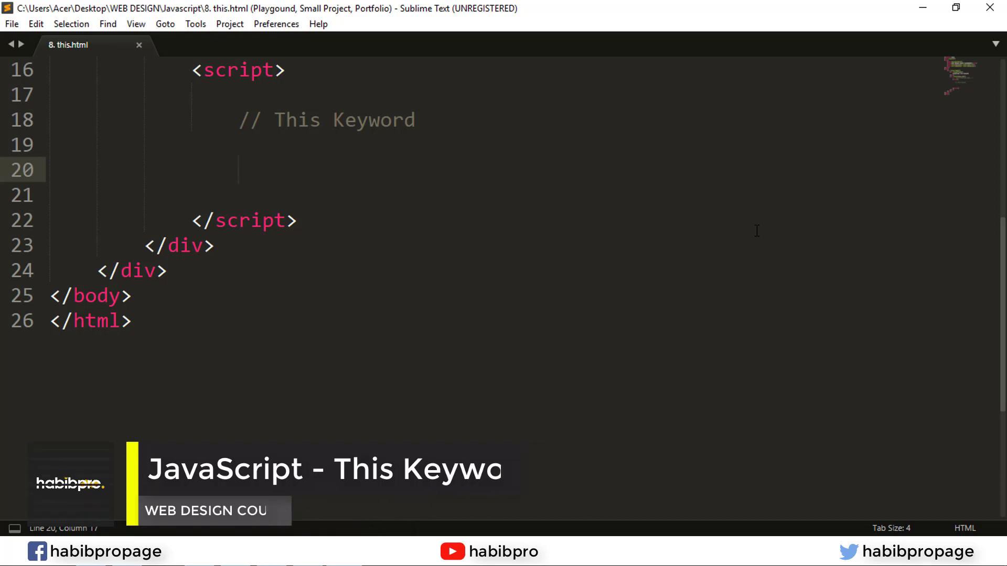
{"action": "type", "text": "var"}
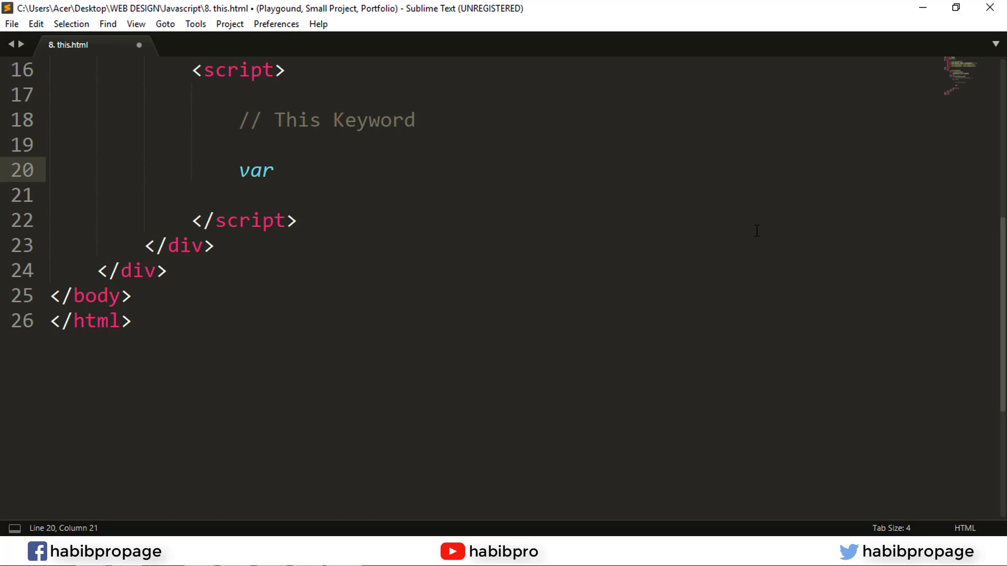
{"action": "type", "text": "use"}
{"action": "type", "text": "r = "}
{"action": "type", "text": "{"}
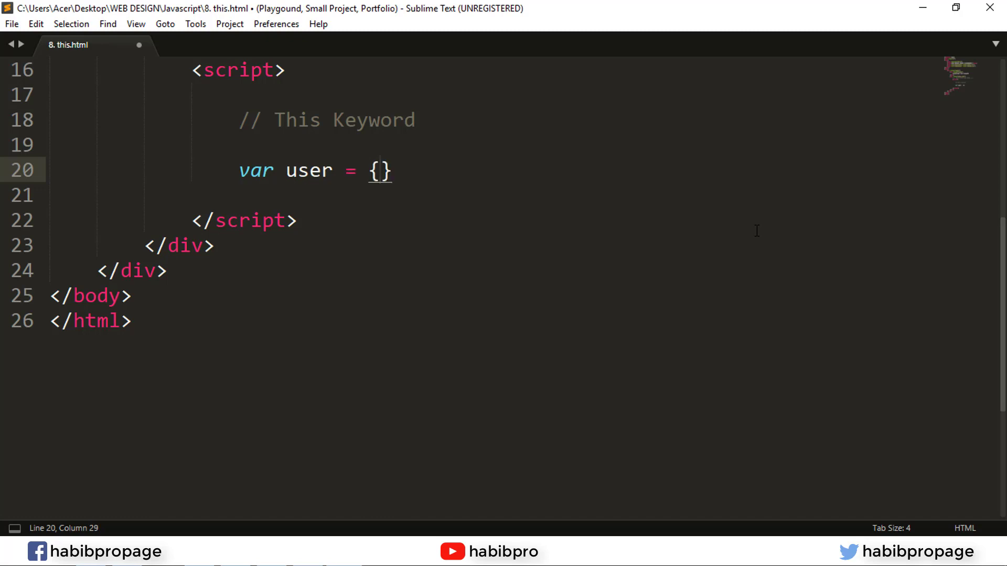
{"action": "type", "text": "forst"}
- Write user = {firstName: "Habib", lastName: "Pro",} on line 20, correcting typos
{"action": "key", "text": "BackSpace"}
{"action": "key", "text": "BackSpace"}
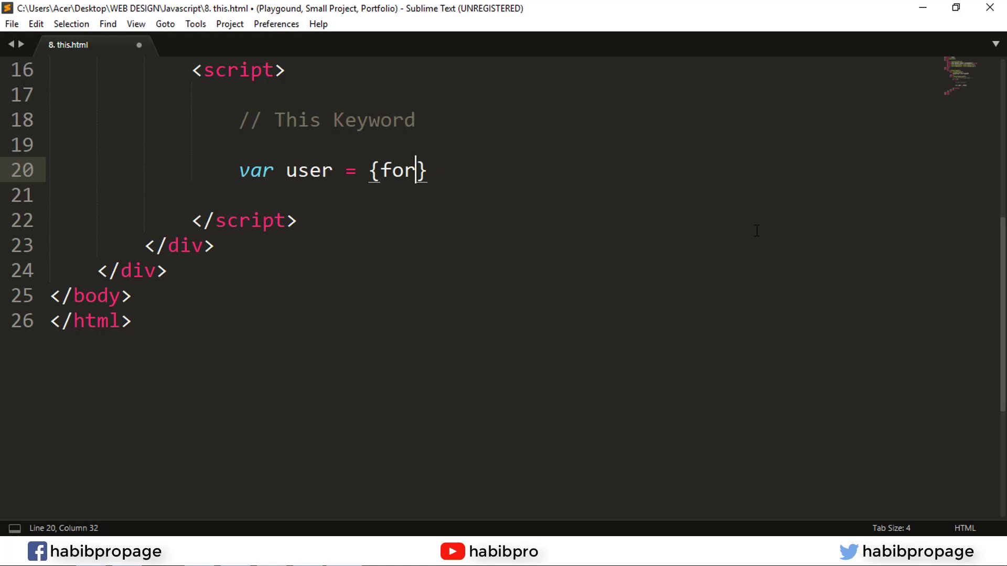
{"action": "key", "text": "BackSpace"}
{"action": "key", "text": "BackSpace"}
{"action": "type", "text": "irstne"}
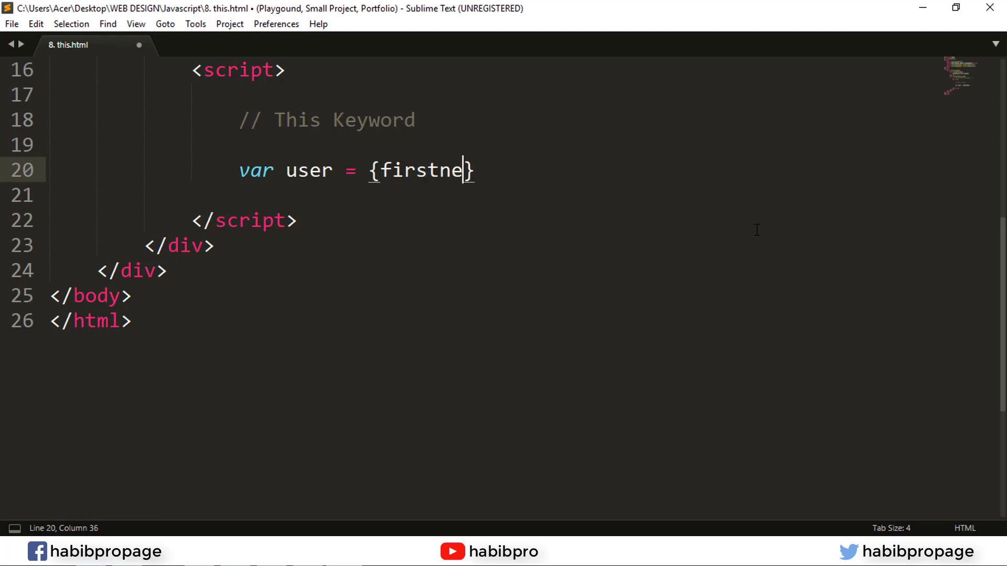
{"action": "key", "text": "BackSpace"}
{"action": "key", "text": "BackSpace"}
{"action": "type", "text": "Name: "}
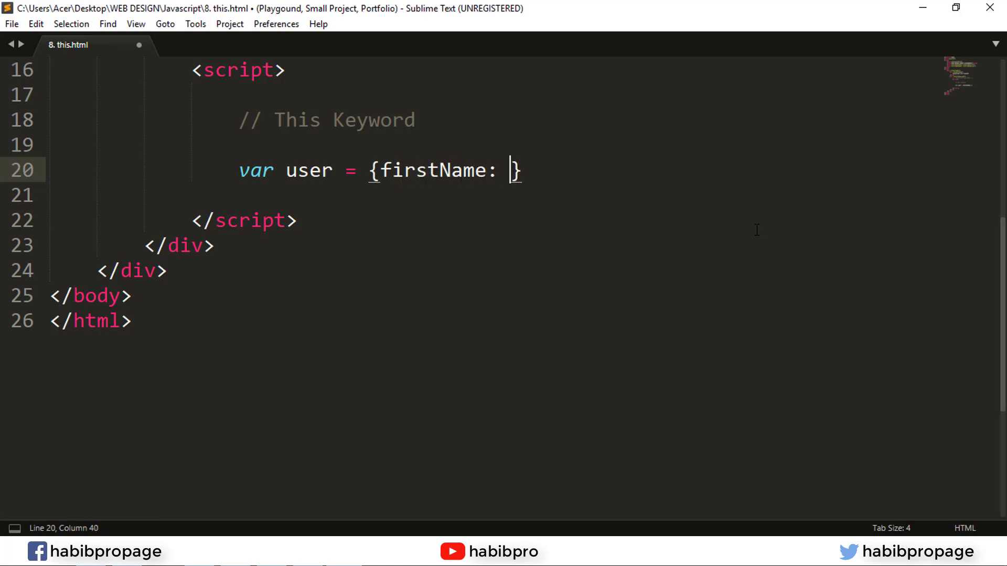
{"action": "type", "text": "Habib"}
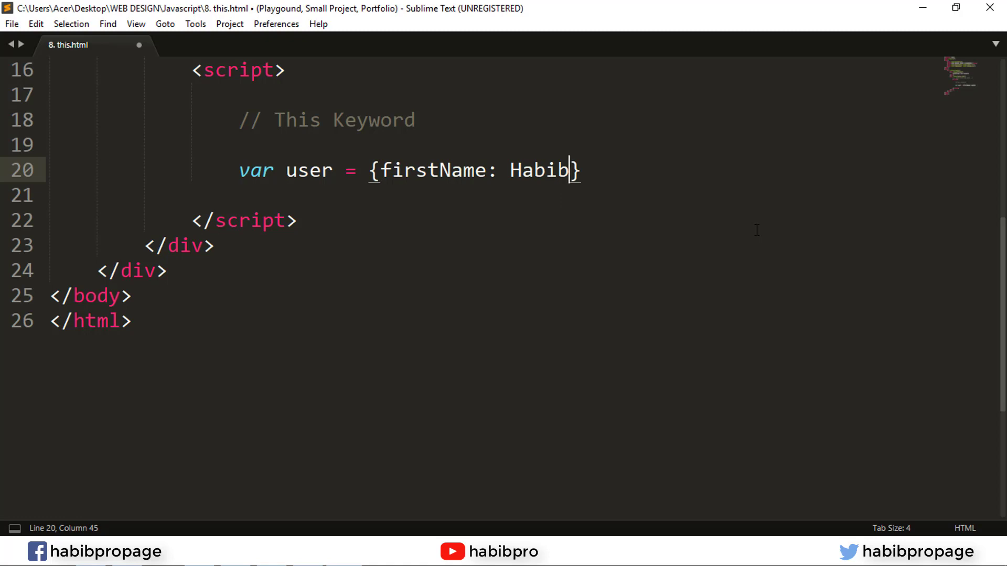
{"action": "type", "text": "."}
{"action": "key", "text": "BackSpace"}
{"action": "type", "text": ", "}
{"action": "type", "text": "l"}
{"action": "key", "text": "BackSpace"}
{"action": "type", "text": "last"}
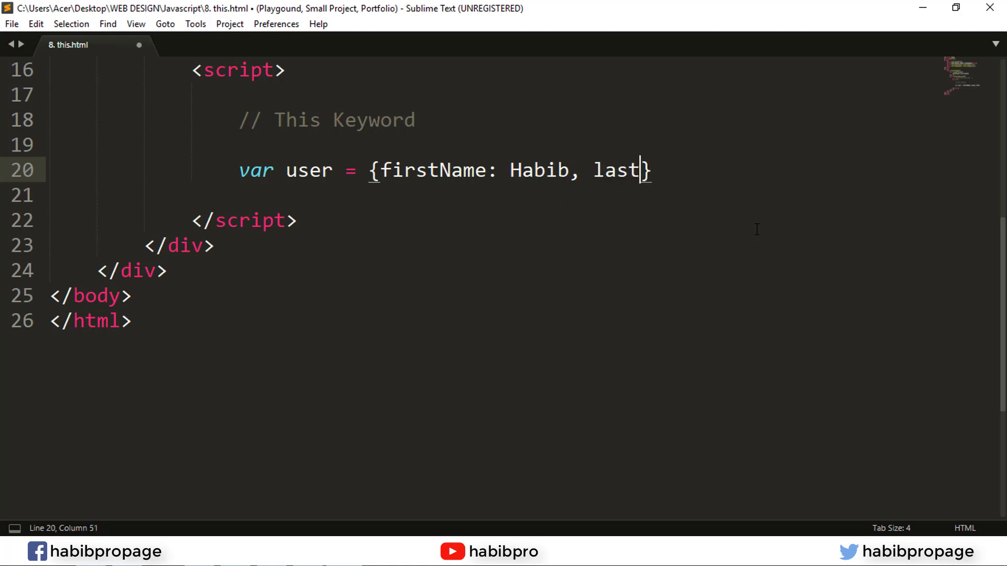
{"action": "type", "text": "Name: "}
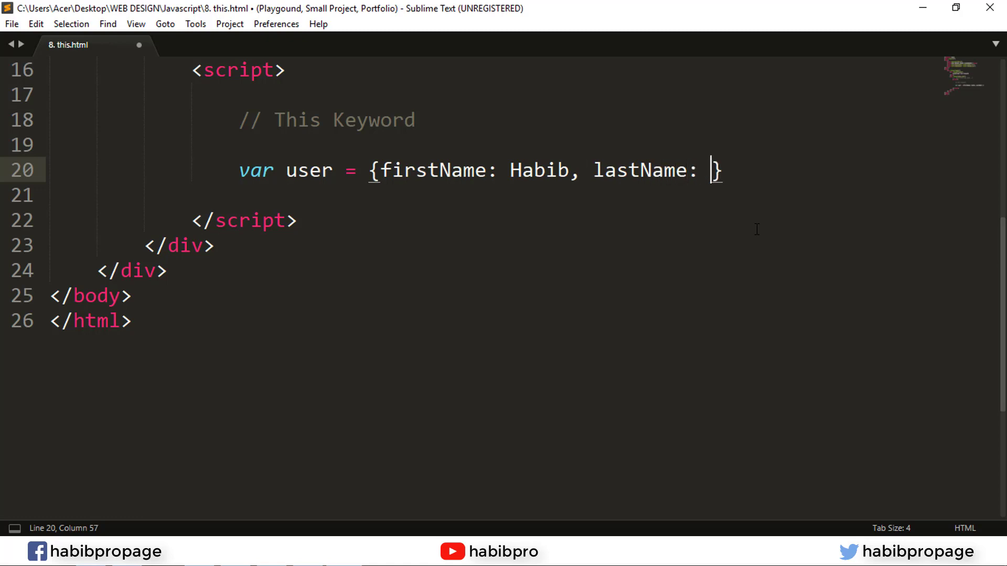
{"action": "type", "text": "Pro"}
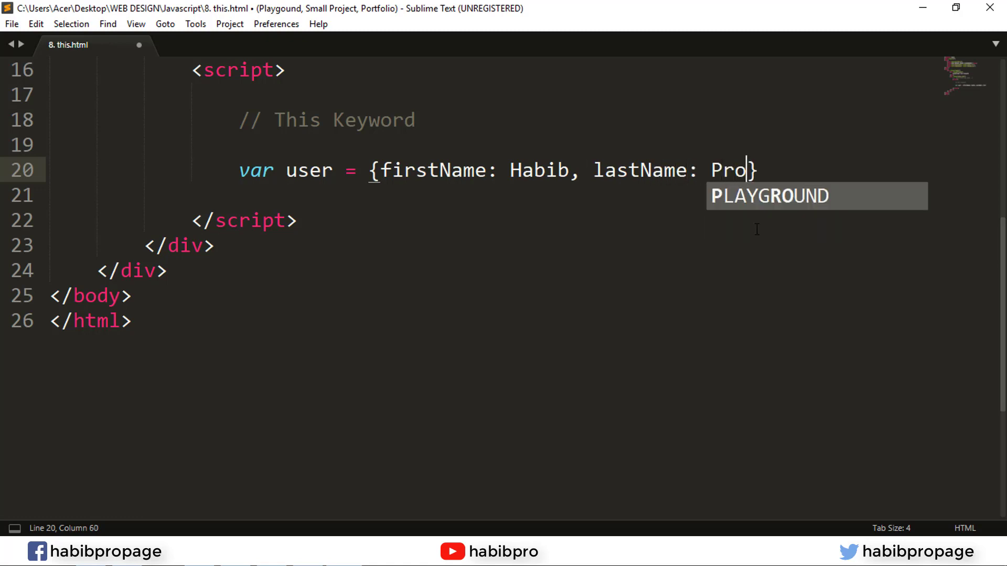
{"action": "key", "text": "BackSpace"}
{"action": "key", "text": "BackSpace"}
{"action": "key", "text": "BackSpace"}
{"action": "key", "text": "BackSpace"}
{"action": "type", "text": "\""}
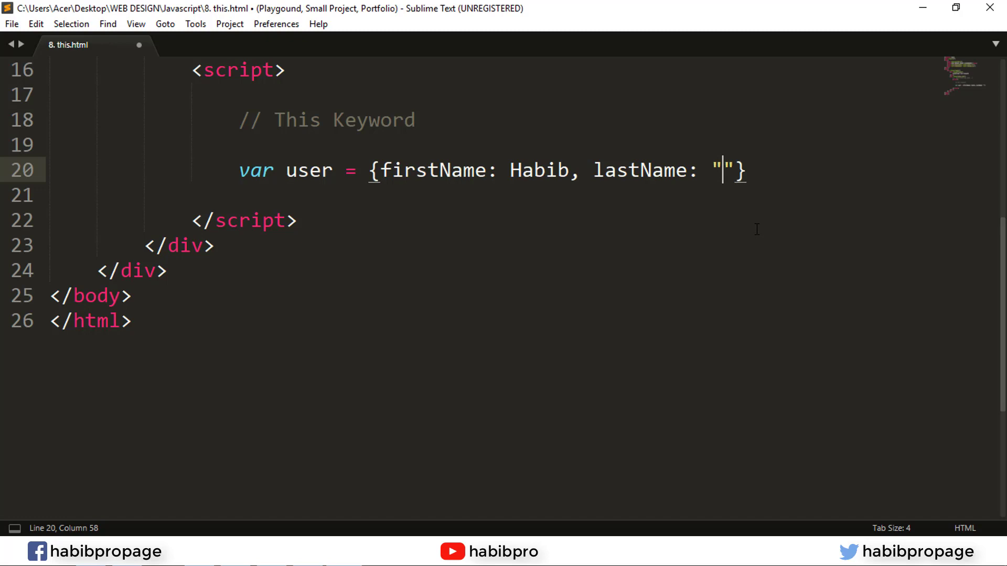
{"action": "type", "text": "Pro\""}
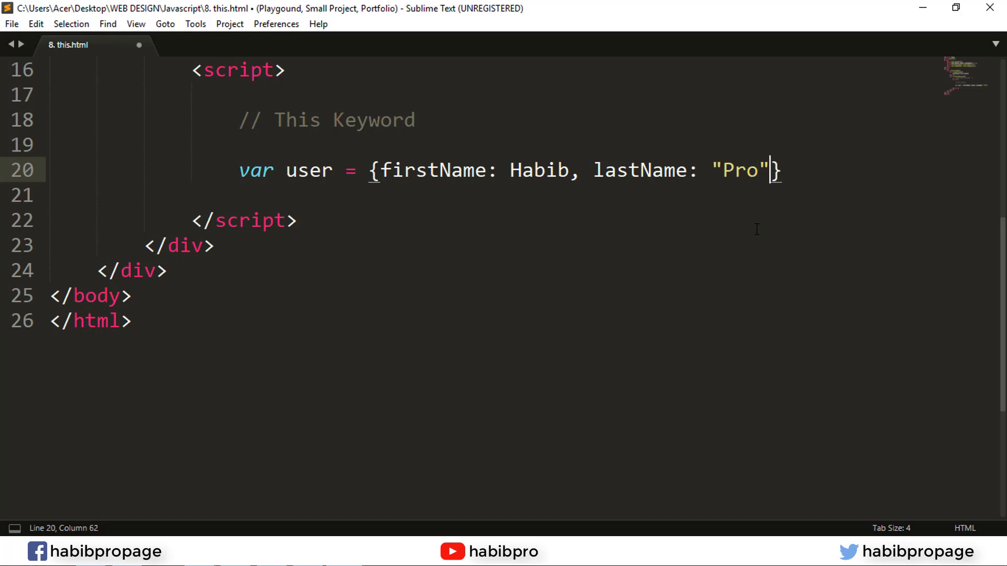
{"action": "type", "text": ","}
{"action": "key", "text": "ctrl+Left"}
{"action": "key", "text": "ctrl+Left"}
{"action": "key", "text": "ctrl+Left"}
{"action": "key", "text": "ctrl+Left"}
{"action": "key", "text": "ctrl+Left"}
{"action": "type", "text": "\""}
{"action": "key", "text": "Right"}
{"action": "key", "text": "Right"}
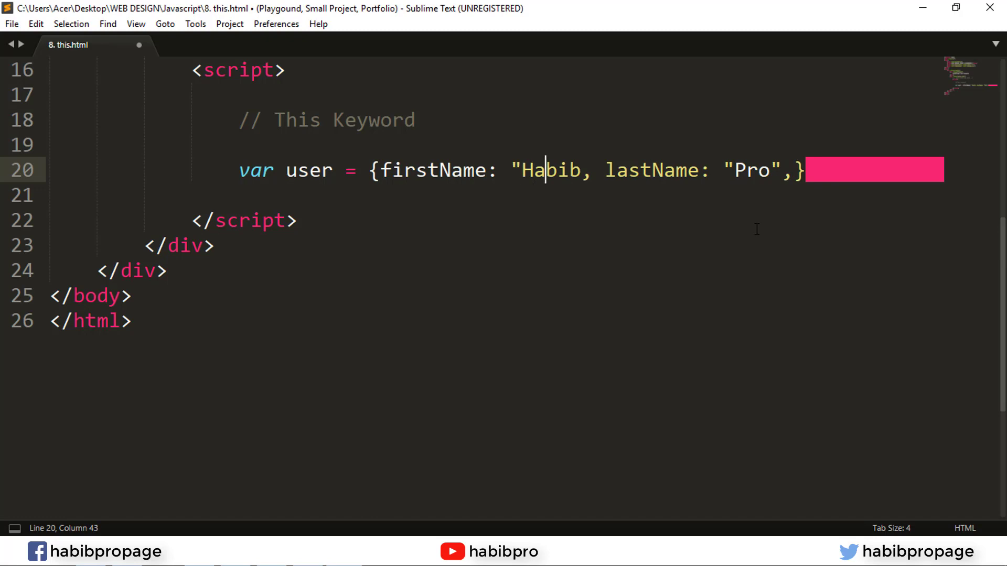
{"action": "key", "text": "Right"}
{"action": "key", "text": "Right"}
{"action": "key", "text": "Right"}
{"action": "type", "text": "\""}
{"action": "key", "text": "Right"}
{"action": "key", "text": "Right"}
{"action": "key", "text": "Right"}
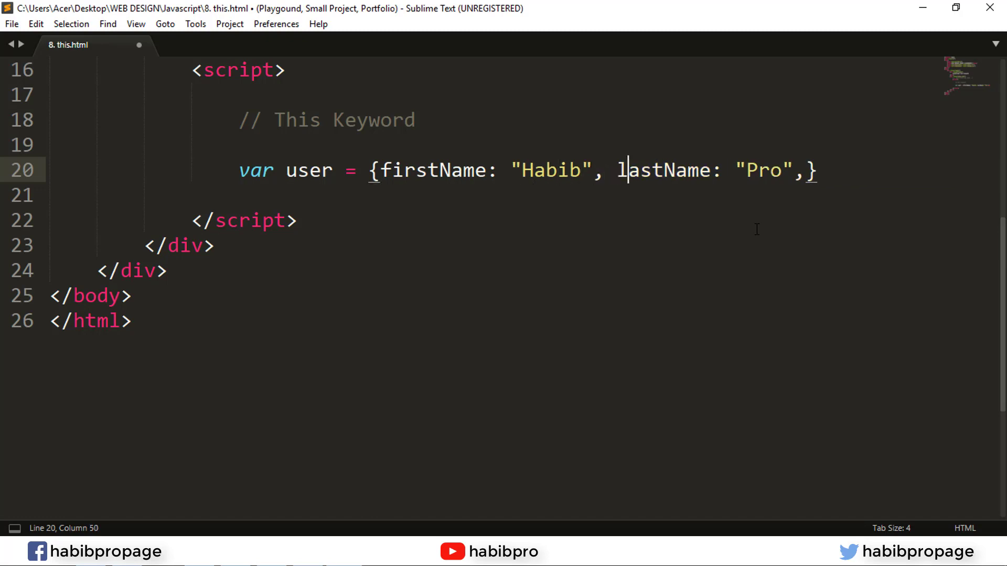
- Add company "HabibPro" and categroy "Educatonal" to the user object and save
{"action": "key", "text": "Right"}
{"action": "key", "text": "Right"}
{"action": "key", "text": "Right"}
{"action": "key", "text": "Right"}
{"action": "key", "text": "Right"}
{"action": "key", "text": "Right"}
{"action": "key", "text": "Right"}
{"action": "key", "text": "Right"}
{"action": "key", "text": "Right"}
{"action": "key", "text": "Right"}
{"action": "key", "text": "Right"}
{"action": "key", "text": "Right"}
{"action": "key", "text": "Right"}
{"action": "type", "text": ","}
{"action": "key", "text": "BackSpace"}
{"action": "type", "text": "Com"}
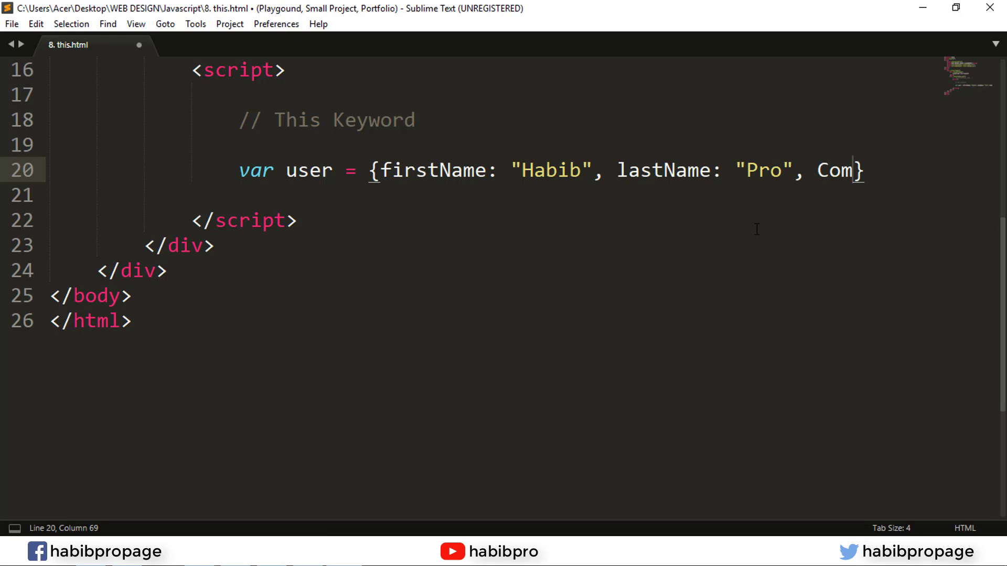
{"action": "key", "text": "BackSpace"}
{"action": "key", "text": "BackSpace"}
{"action": "key", "text": "BackSpace"}
{"action": "type", "text": "com"}
{"action": "type", "text": "pany"}
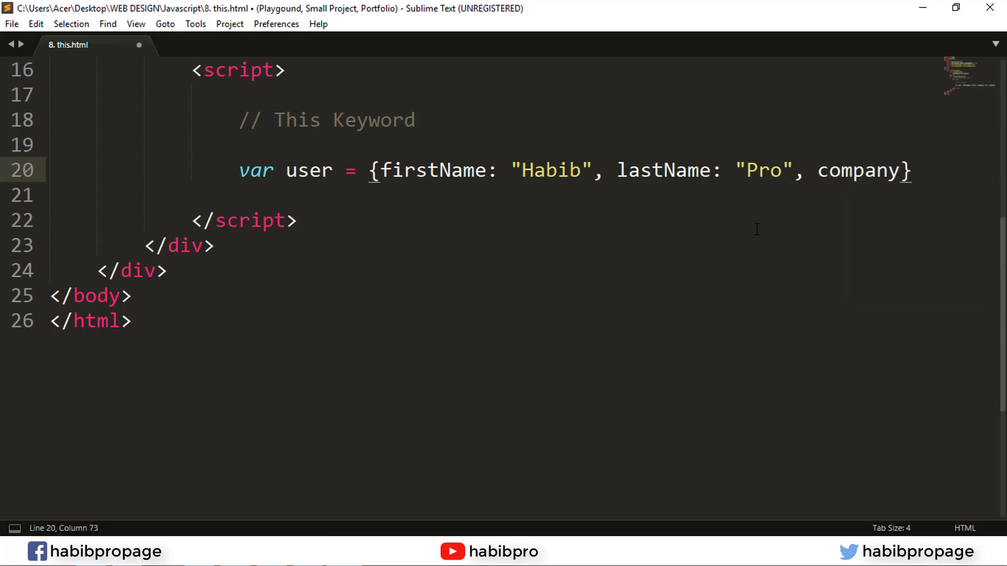
{"action": "type", "text": ": "}
{"action": "type", "text": "\""}
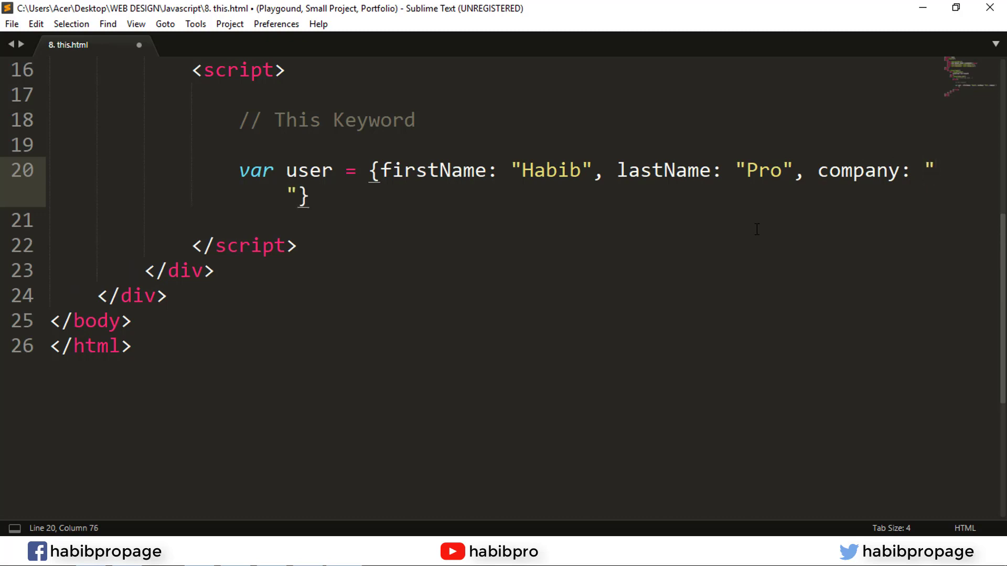
{"action": "type", "text": "HabibP"}
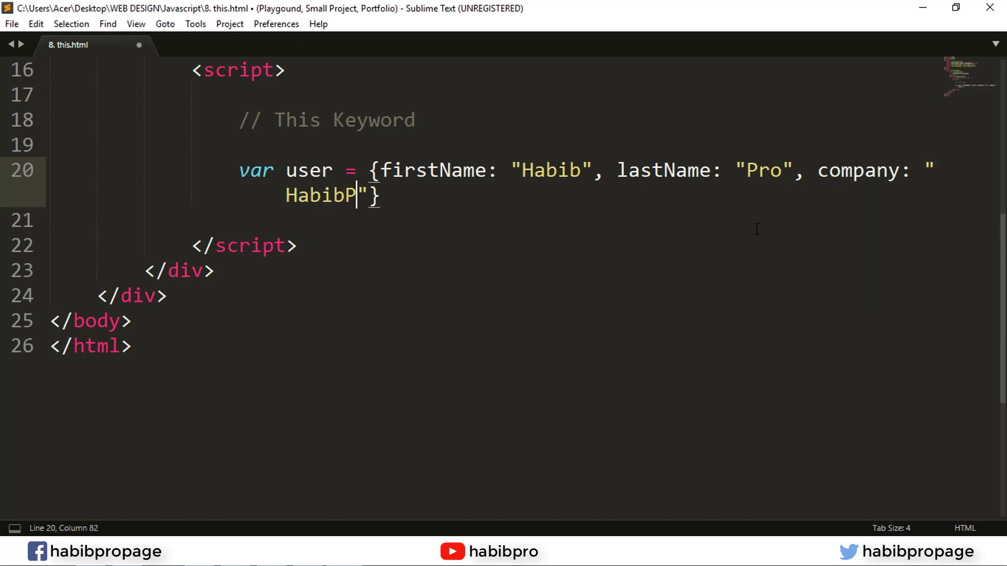
{"action": "type", "text": "ro"}
{"action": "key", "text": "Right"}
{"action": "key", "text": "Right"}
{"action": "key", "text": "Left"}
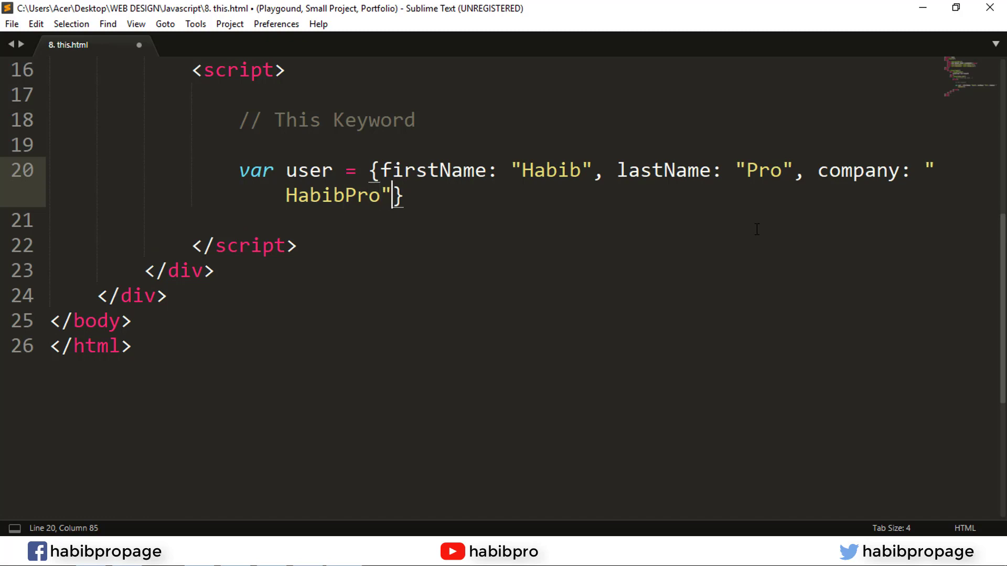
{"action": "type", "text": ", categroy"}
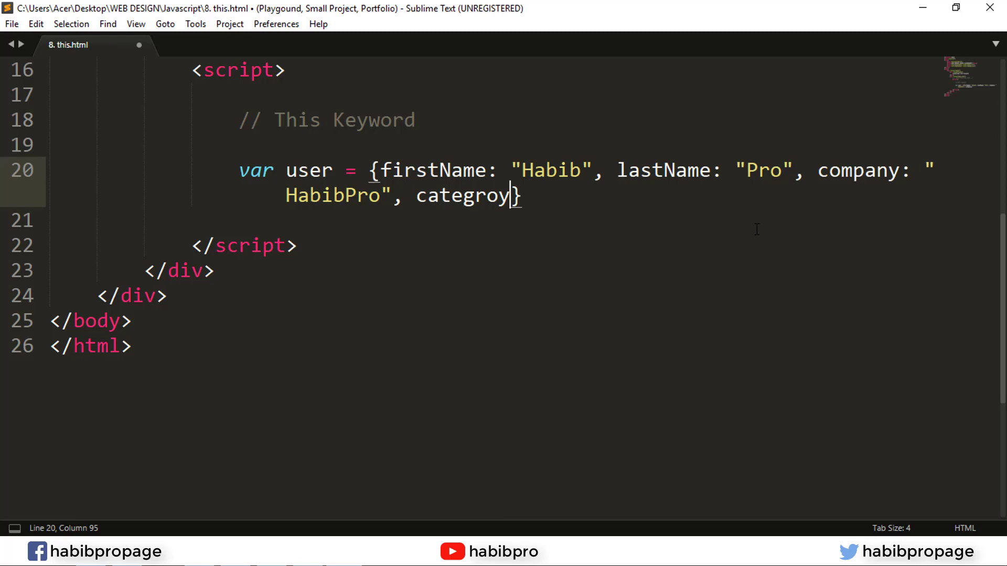
{"action": "type", "text": ": "}
{"action": "type", "text": "\"E"}
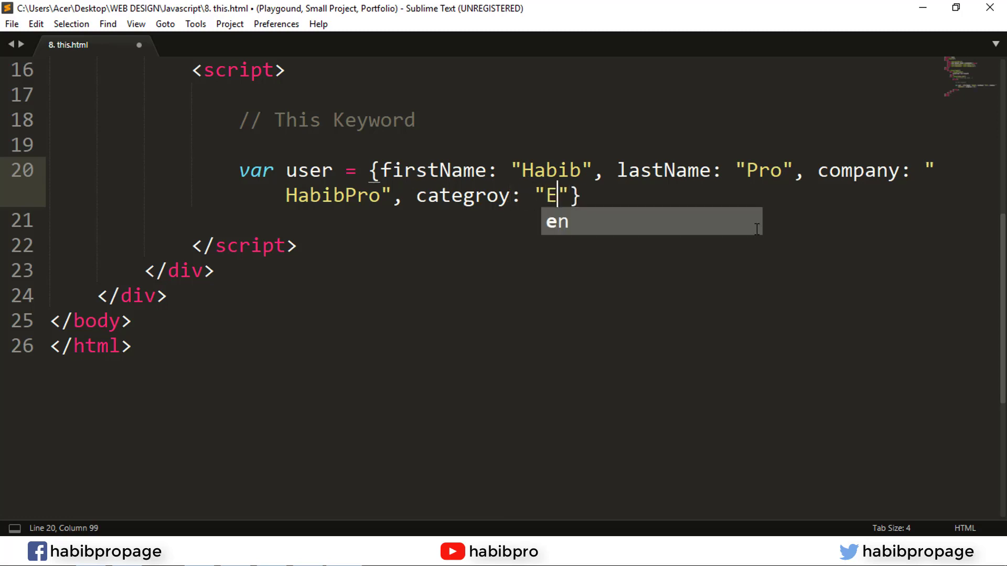
{"action": "type", "text": "ducatonal"}
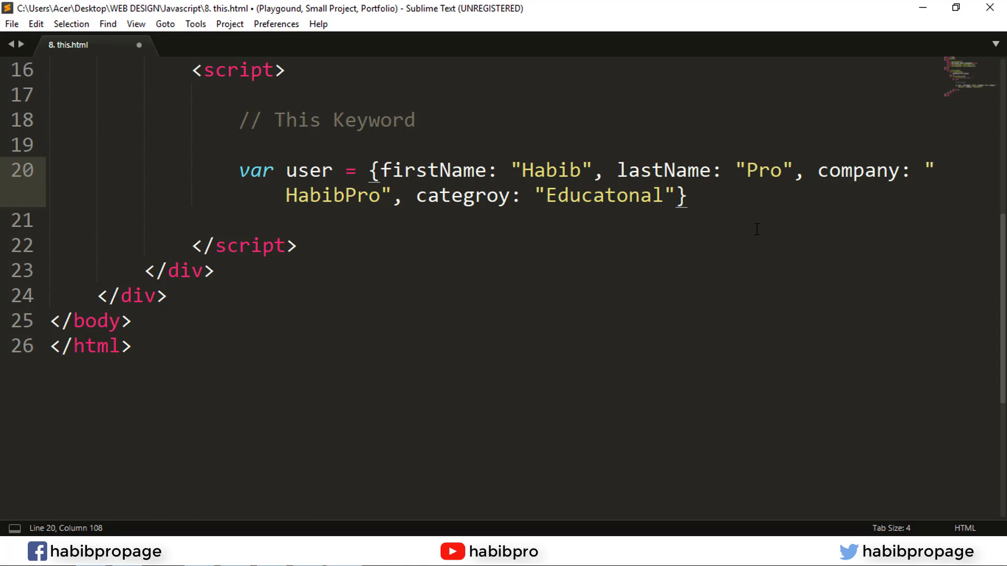
{"action": "key", "text": "ctrl+s"}
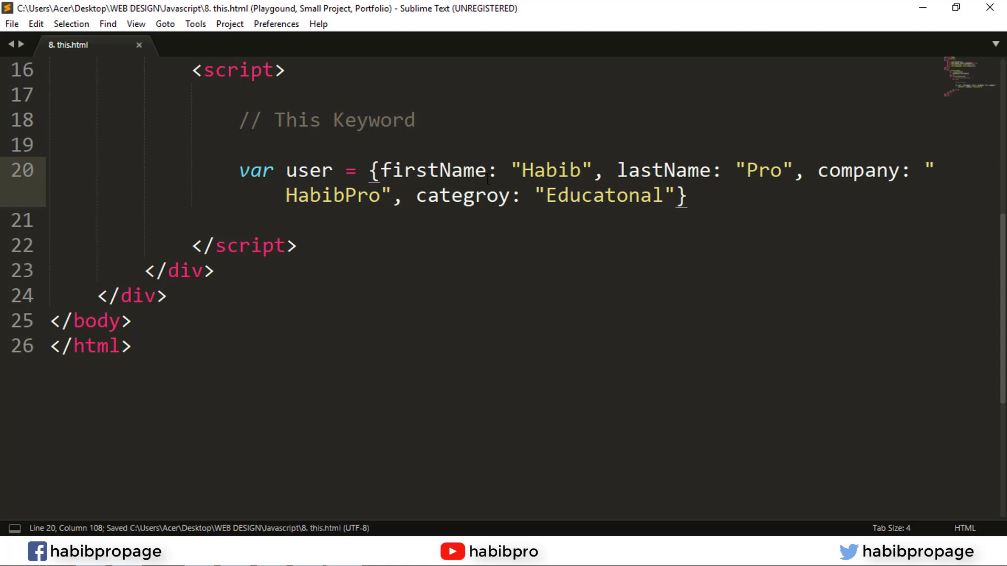
- Move firstName, lastName and company onto their own lines
{"action": "left_click", "coordinate": [381, 170]}
{"action": "key", "text": "Return"}
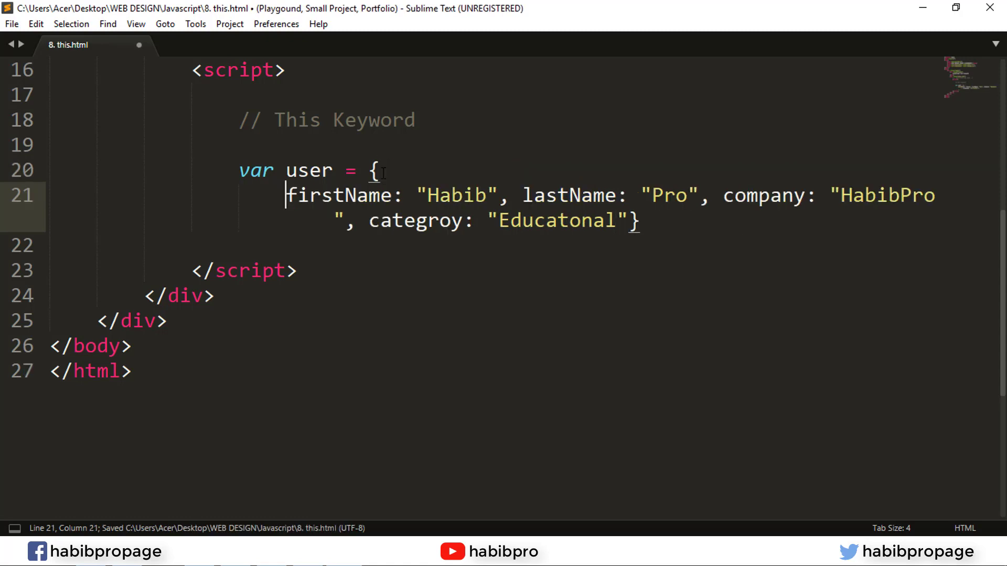
{"action": "left_click", "coordinate": [522, 195]}
{"action": "key", "text": "Return"}
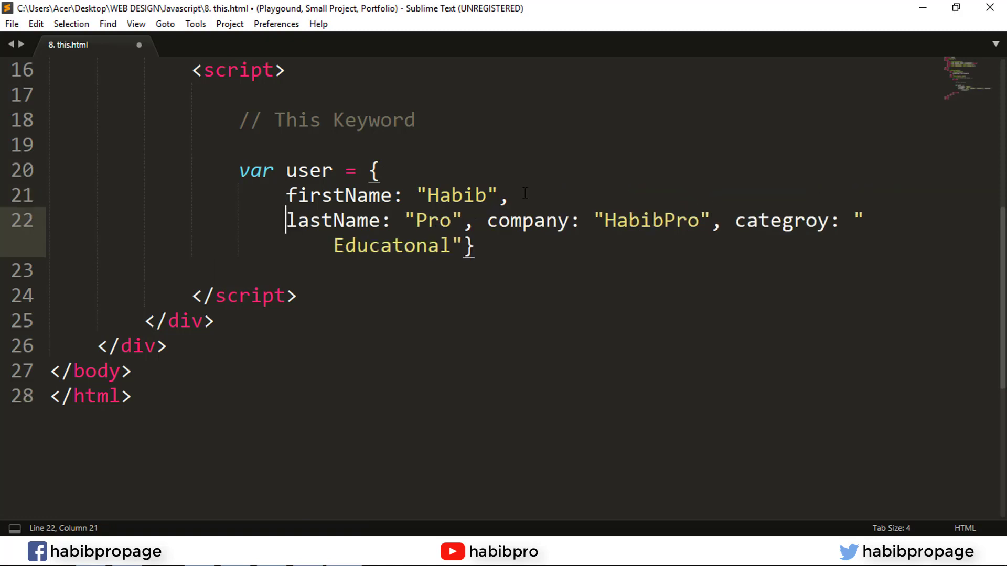
{"action": "left_click", "coordinate": [487, 221]}
{"action": "key", "text": "BackSpace"}
{"action": "key", "text": "Return"}
- Move categroy and the closing brace onto their own lines, then save
{"action": "left_click", "coordinate": [534, 245]}
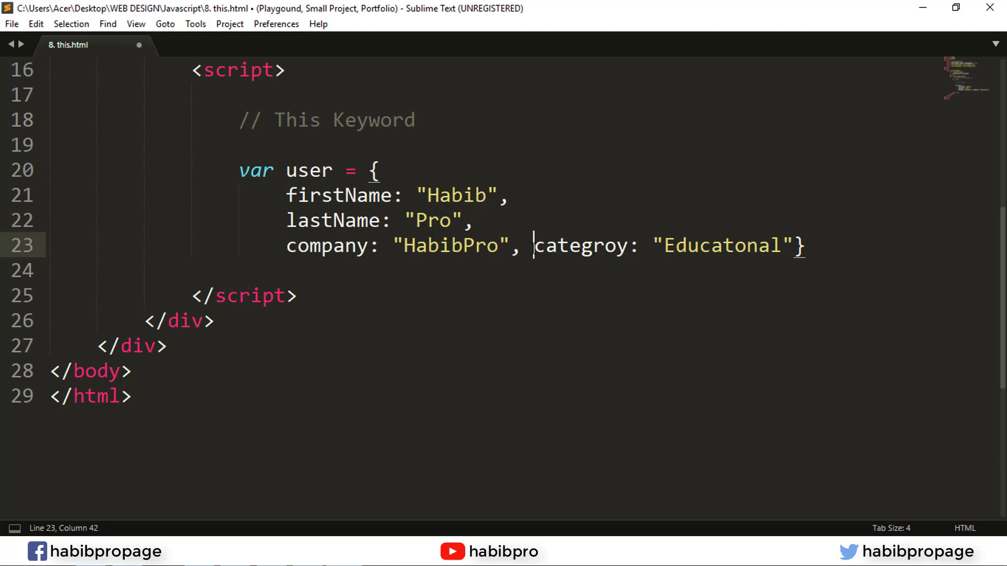
{"action": "key", "text": "BackSpace"}
{"action": "key", "text": "Return"}
{"action": "left_click", "coordinate": [546, 271]}
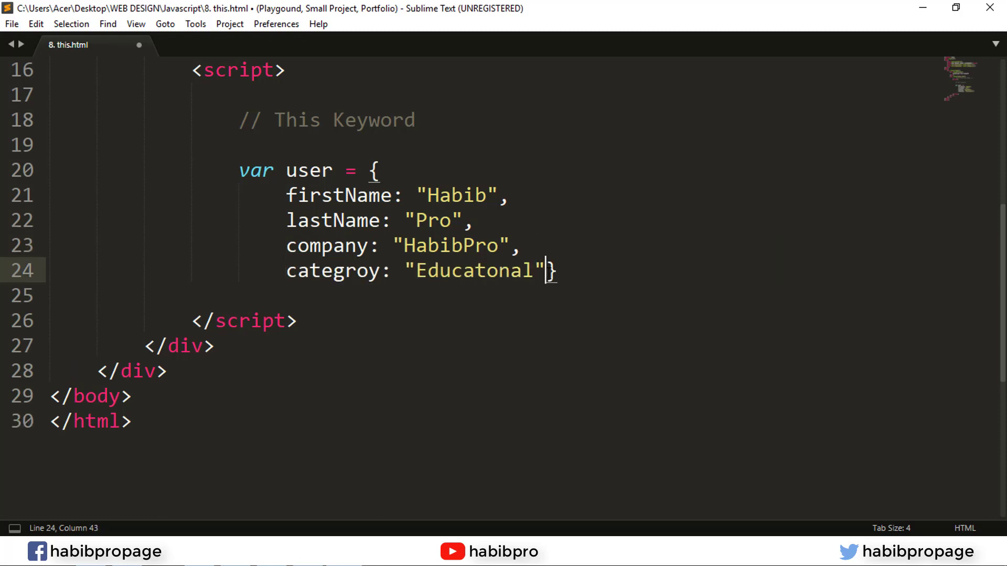
{"action": "key", "text": "Return"}
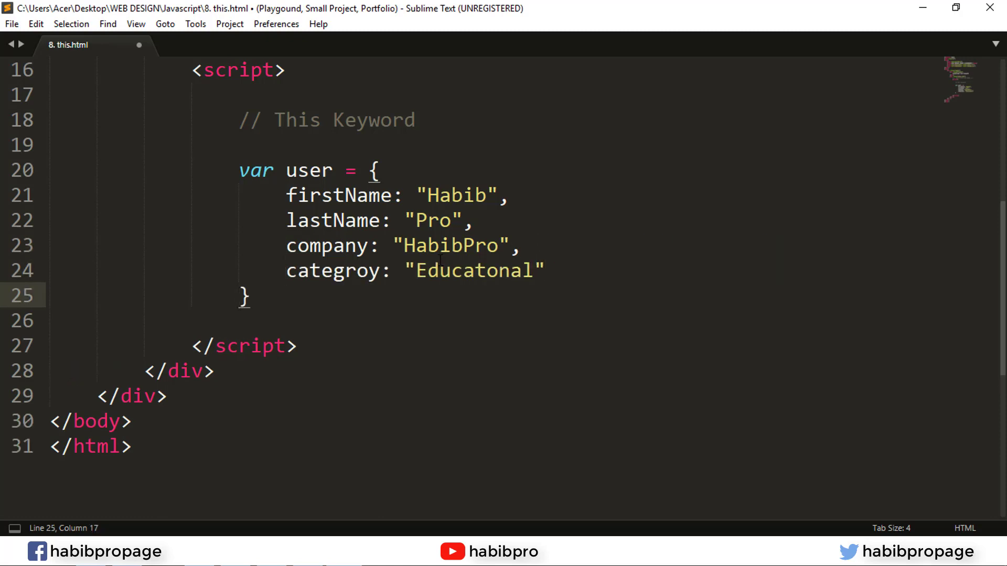
{"action": "key", "text": "shift+Up"}
{"action": "key", "text": "shift+Up"}
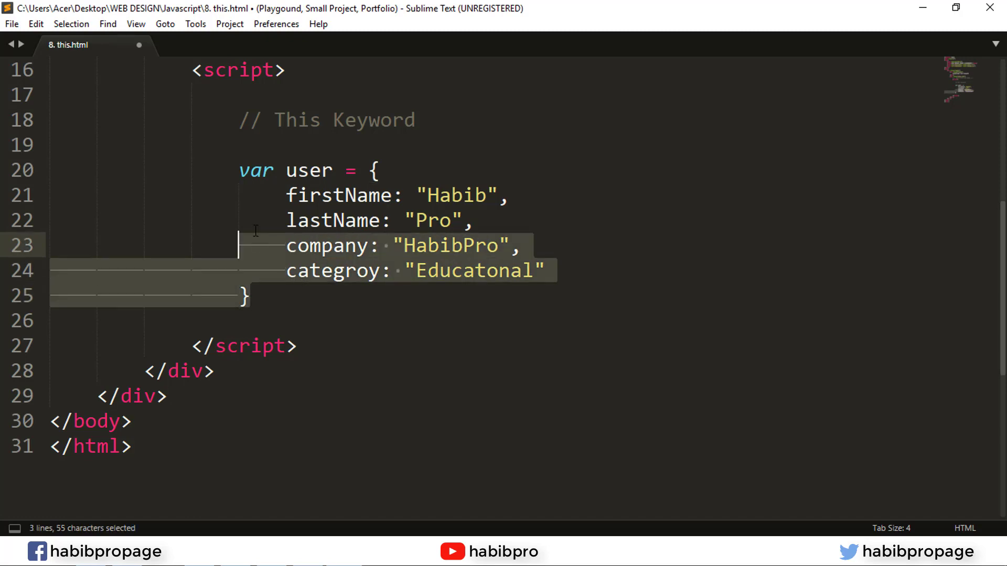
{"action": "key", "text": "shift+Up"}
{"action": "key", "text": "shift+Up"}
{"action": "left_click", "coordinate": [308, 271]}
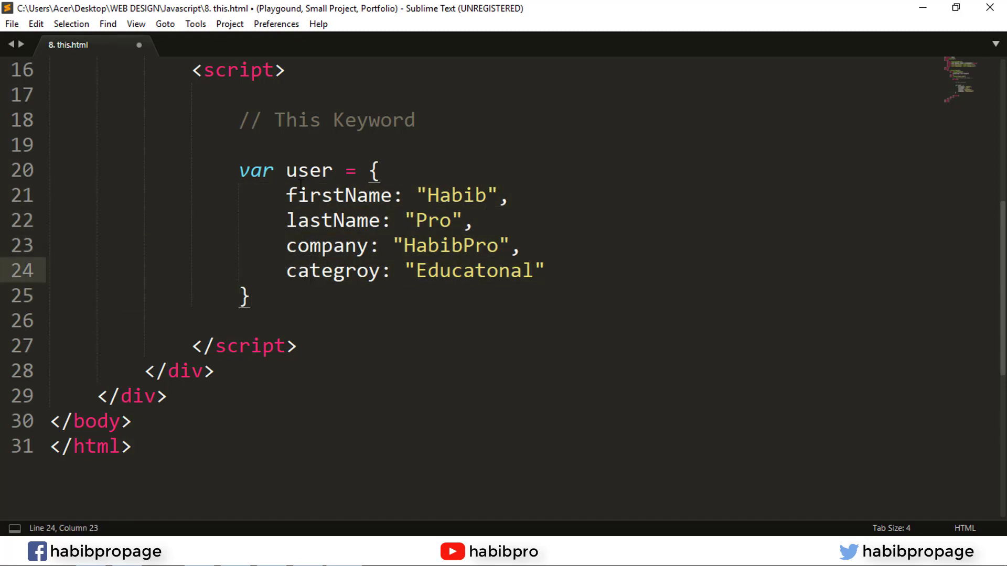
{"action": "key", "text": "ctrl+s"}
{"action": "scroll", "coordinate": [479, 259], "scroll_direction": "down", "scroll_amount": 1}
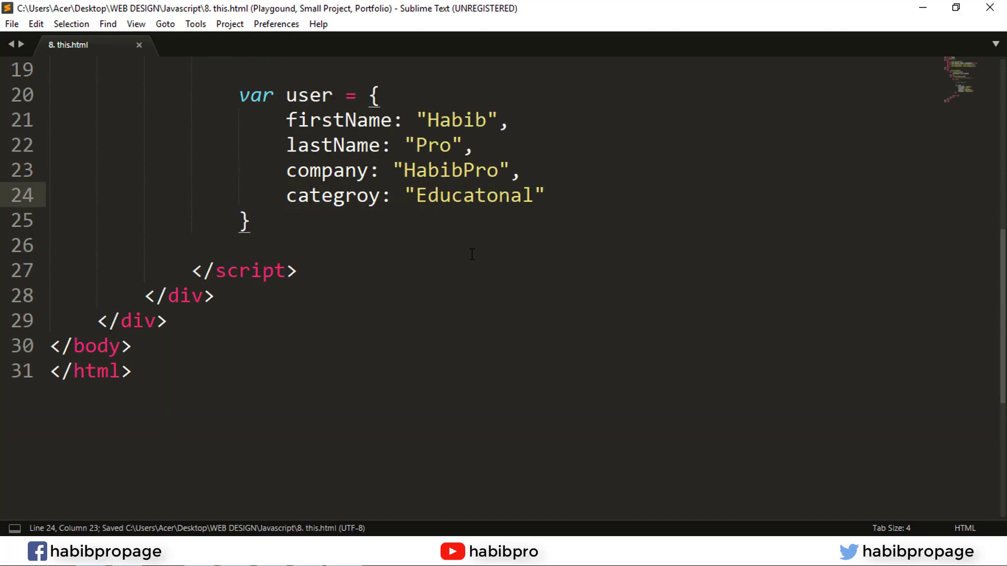
{"action": "scroll", "coordinate": [472, 258], "scroll_direction": "up", "scroll_amount": 1}
{"action": "scroll", "coordinate": [471, 253], "scroll_direction": "down", "scroll_amount": 1}
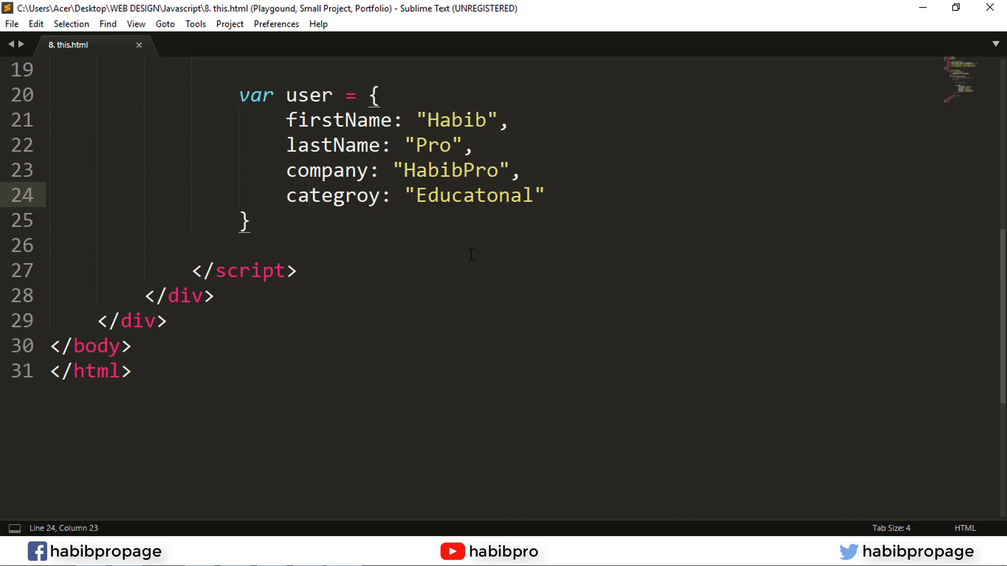
- Add a fullName: function fullname() property on a new line after categroy
{"action": "left_click", "coordinate": [551, 189]}
{"action": "type", "text": "."}
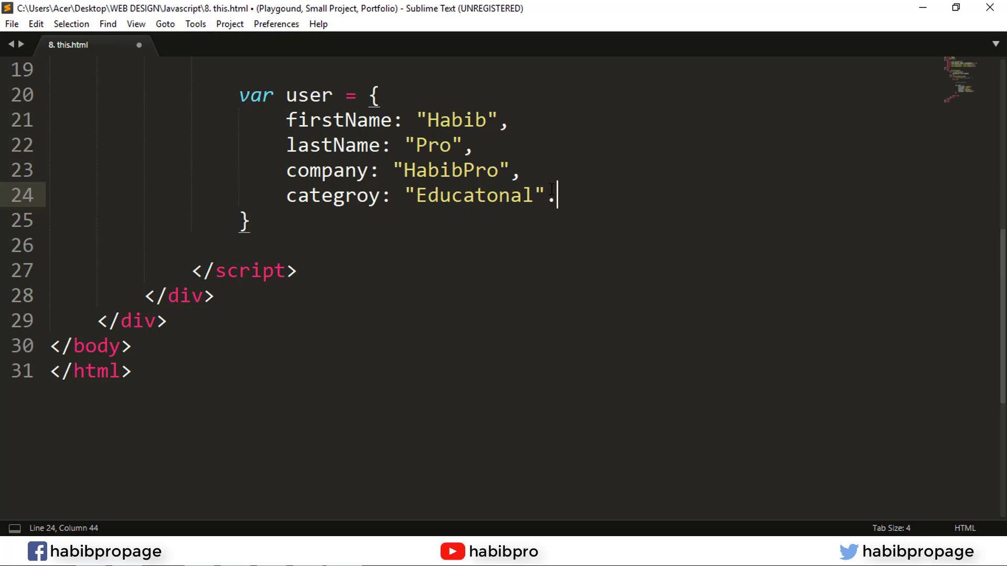
{"action": "key", "text": "BackSpace"}
{"action": "type", "text": ","}
{"action": "key", "text": "Return"}
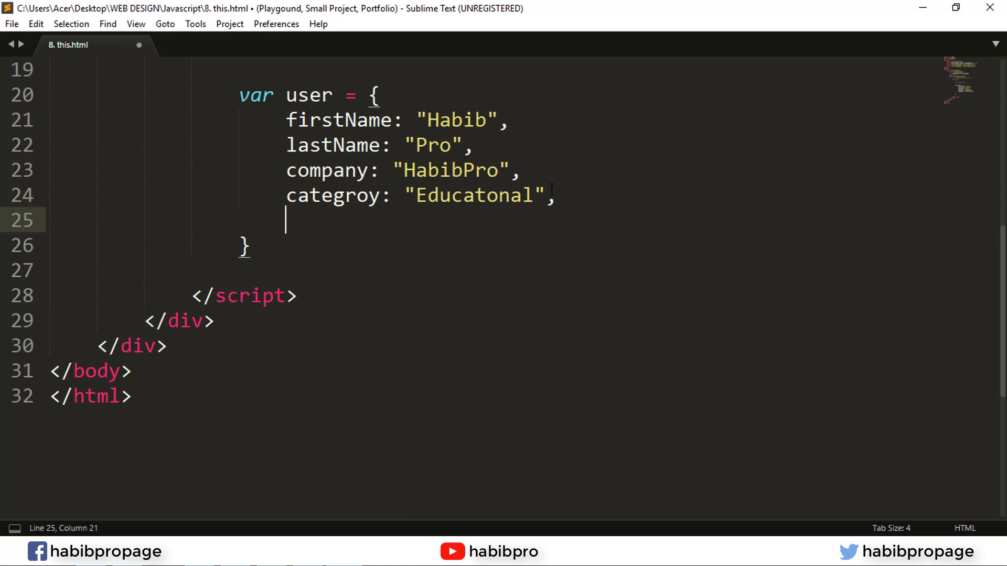
{"action": "type", "text": "fullNa"}
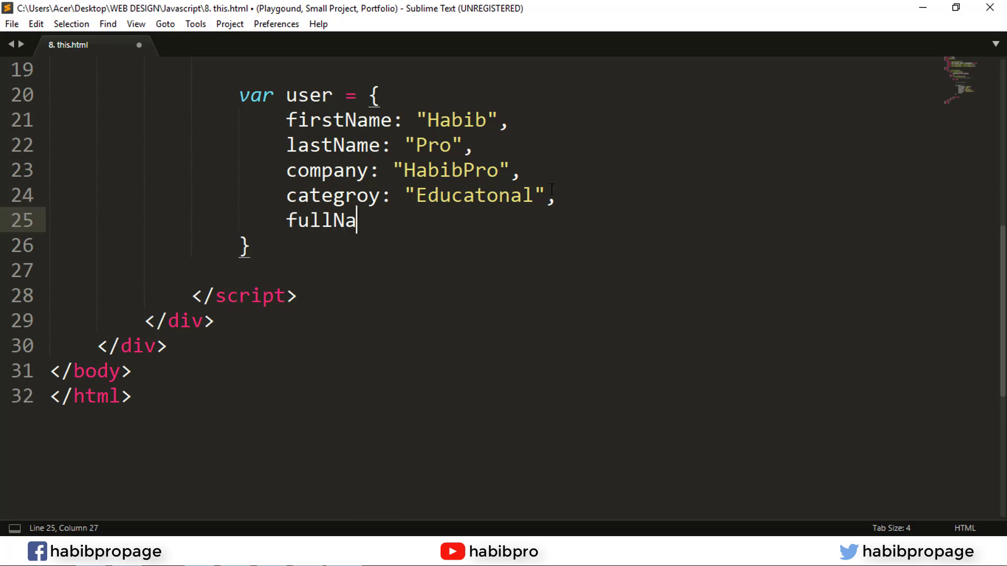
{"action": "type", "text": "me:"}
{"action": "left_click_drag", "start_coordinate": [286, 119], "coordinate": [383, 120]}
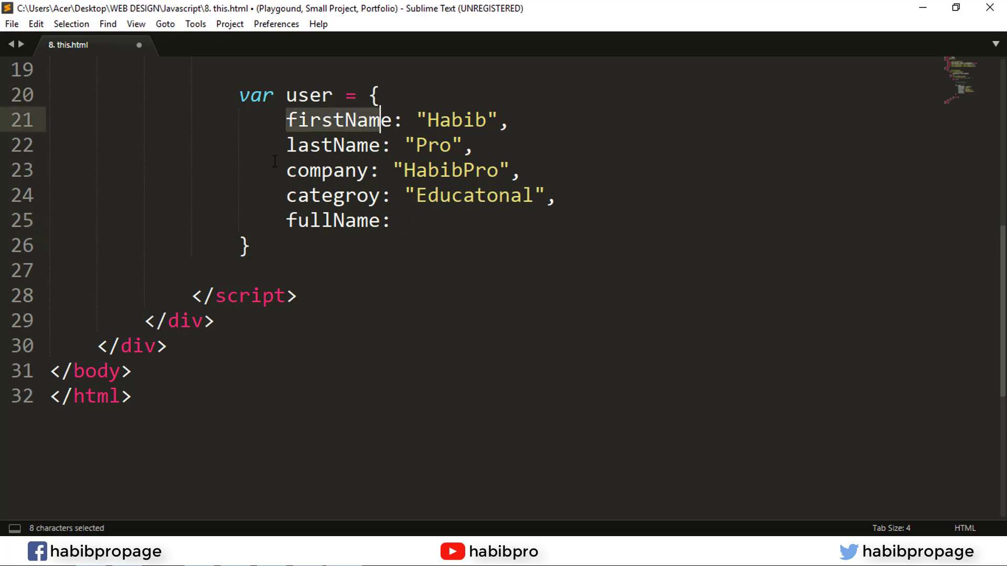
{"action": "left_click_drag", "start_coordinate": [287, 145], "coordinate": [369, 145]}
{"action": "left_click", "coordinate": [418, 224]}
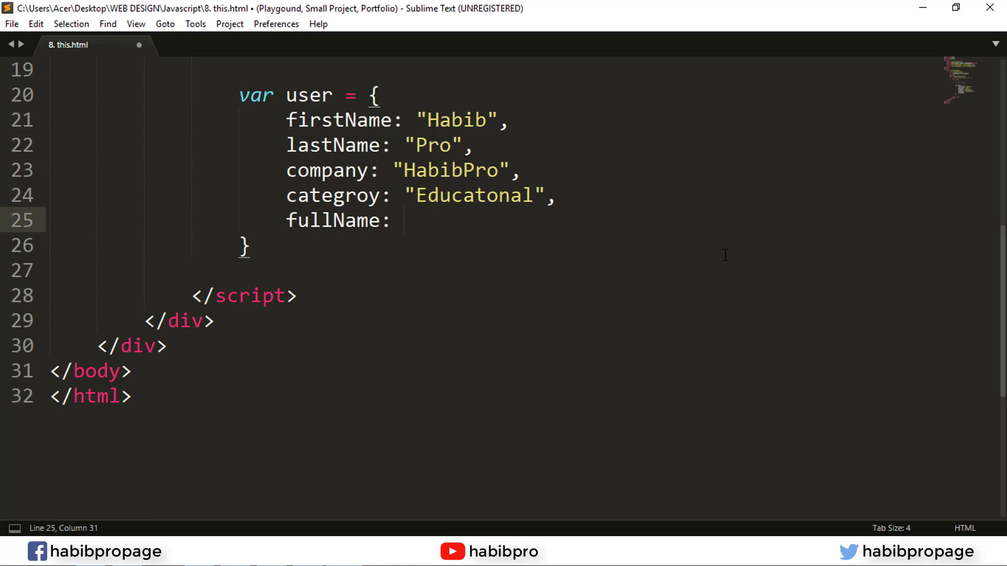
{"action": "type", "text": "func"}
{"action": "key", "text": "BackSpace"}
{"action": "key", "text": "BackSpace"}
{"action": "key", "text": "BackSpace"}
{"action": "type", "text": "unction"}
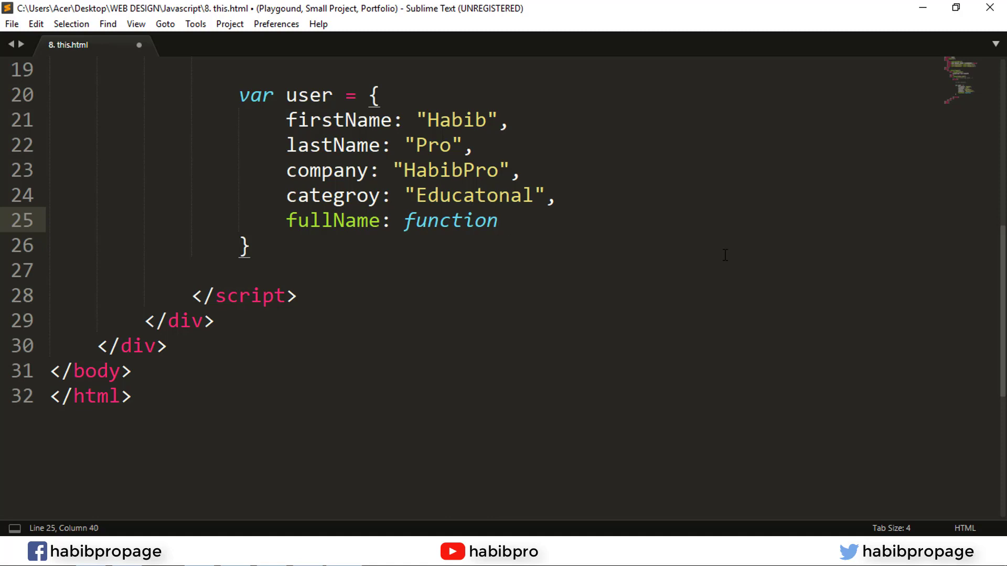
{"action": "type", "text": " fullname"}
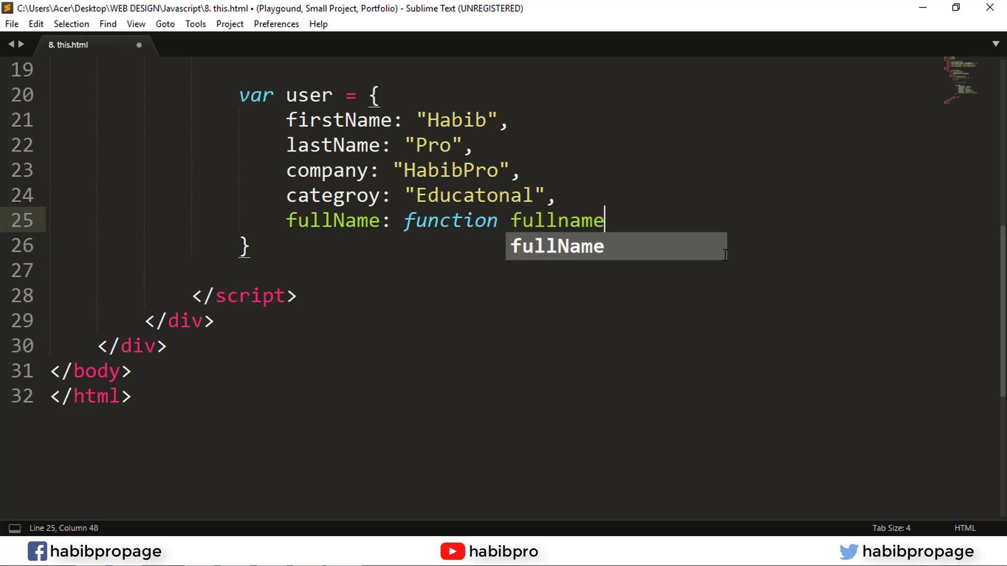
{"action": "type", "text": "(){"}
- Start the function body with var x = user.firstName
{"action": "key", "text": "Return"}
{"action": "type", "text": "\\"}
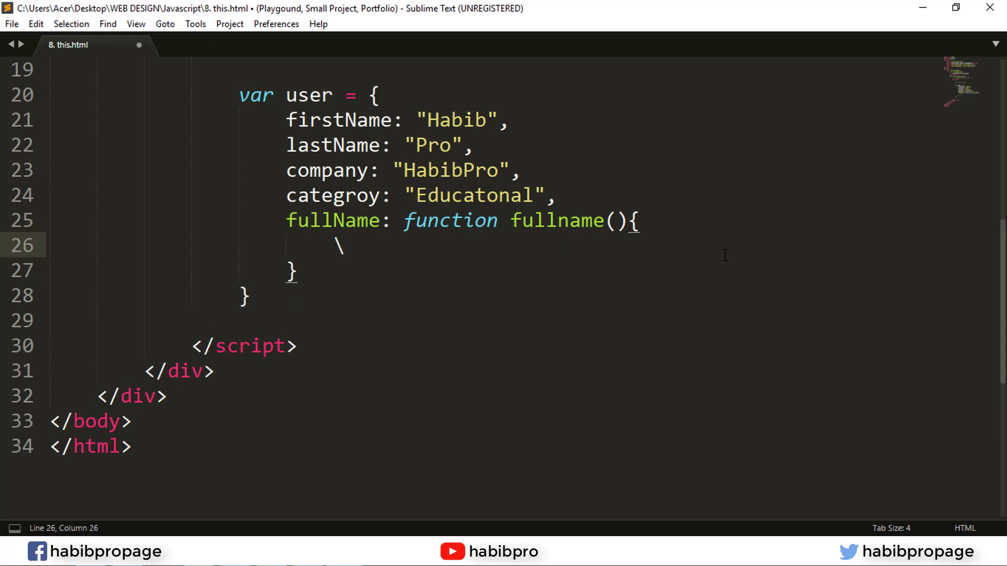
{"action": "key", "text": "BackSpace"}
{"action": "type", "text": "v"}
{"action": "type", "text": "at"}
{"action": "key", "text": "BackSpace"}
{"action": "key", "text": "ctrl+BackSpace"}
{"action": "type", "text": "varx"}
{"action": "key", "text": "BackSpace"}
{"action": "key", "text": "BackSpace"}
{"action": "type", "text": "x = "}
{"action": "type", "text": "user."}
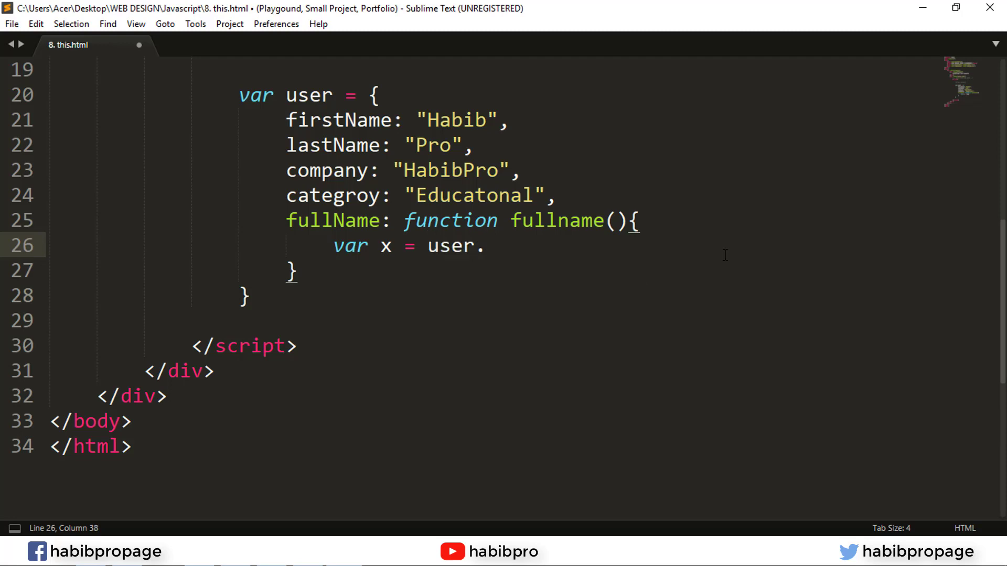
{"action": "type", "text": "first"}
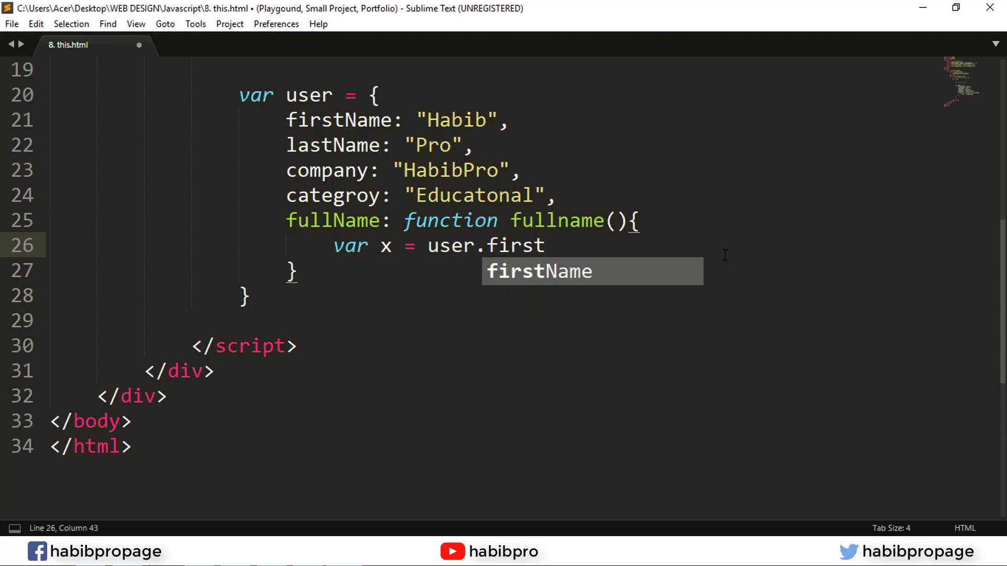
{"action": "key", "text": "Return"}
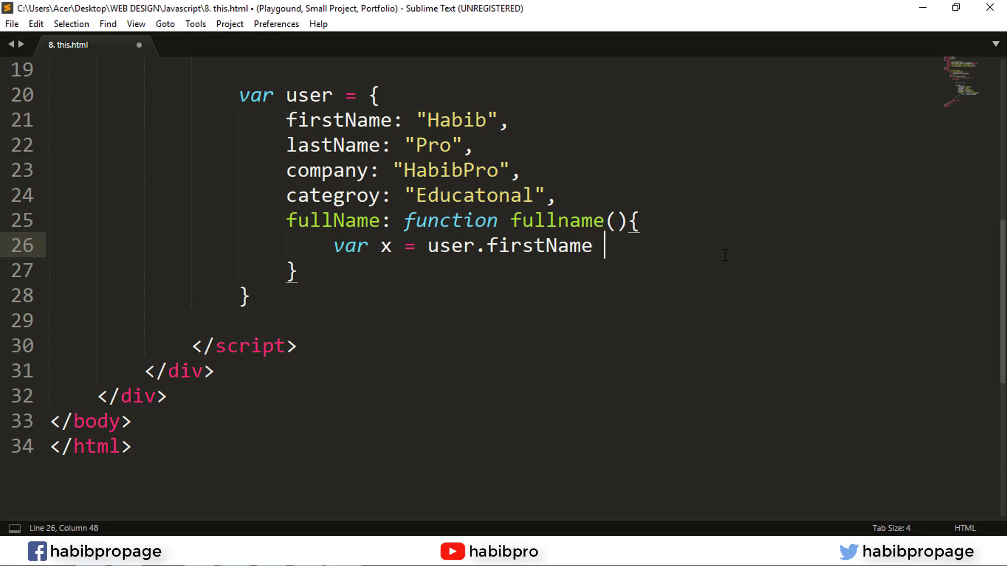
{"action": "type", "text": "+"}
- Append + " " + user.lastName;, add return x;, and save
{"action": "key", "text": "BackSpace"}
{"action": "key", "text": "BackSpace"}
{"action": "type", "text": "+ "}
{"action": "type", "text": "\"\""}
{"action": "type", "text": " +"}
{"action": "key", "text": "Left"}
{"action": "key", "text": "Left"}
{"action": "key", "text": "Left"}
{"action": "key", "text": "Left"}
{"action": "key", "text": "Right"}
{"action": "key", "text": "Right"}
{"action": "key", "text": "Right"}
{"action": "key", "text": "Right"}
{"action": "type", "text": "user."}
{"action": "type", "text": "last"}
{"action": "key", "text": "Tab"}
{"action": "type", "text": ";"}
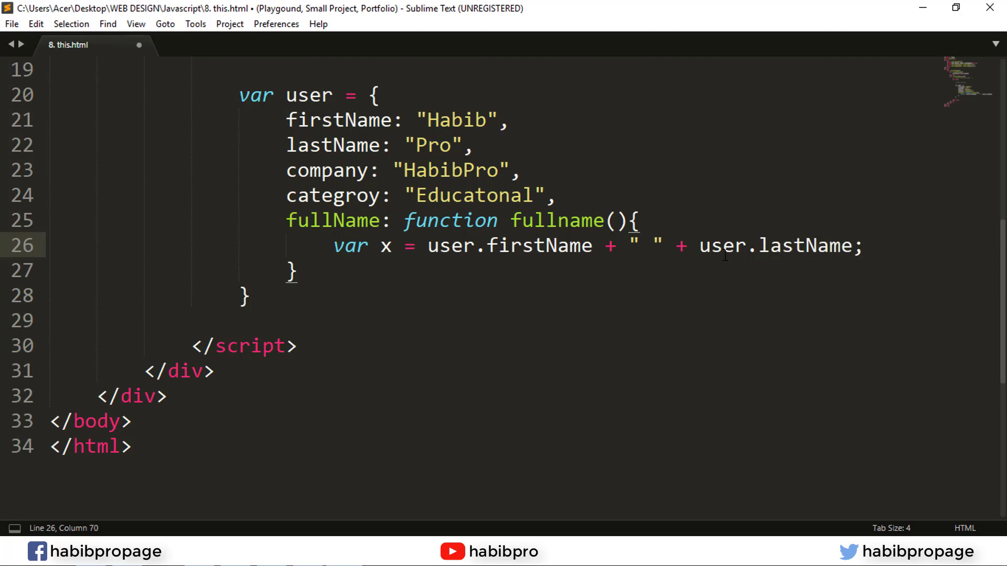
{"action": "key", "text": "Return"}
{"action": "key", "text": "Return"}
{"action": "type", "text": "retu"}
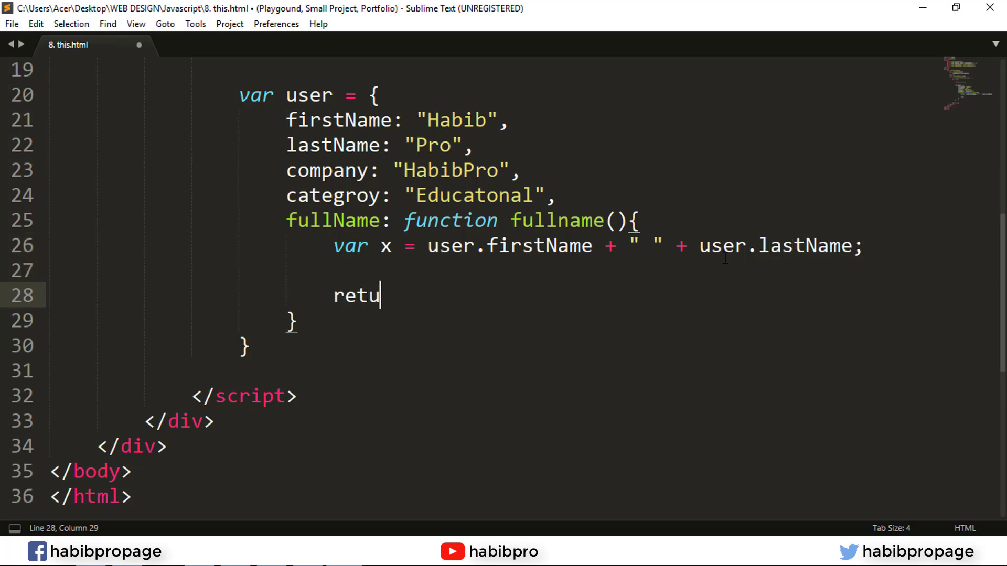
{"action": "type", "text": "rn x;"}
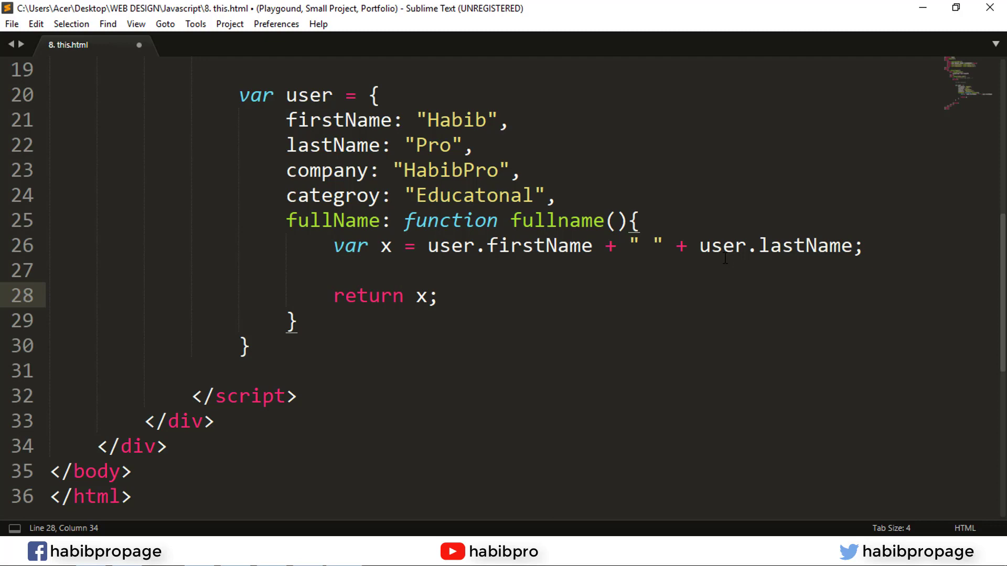
{"action": "key", "text": "ctrl+s"}
{"action": "left_click_drag", "start_coordinate": [429, 221], "coordinate": [634, 204]}
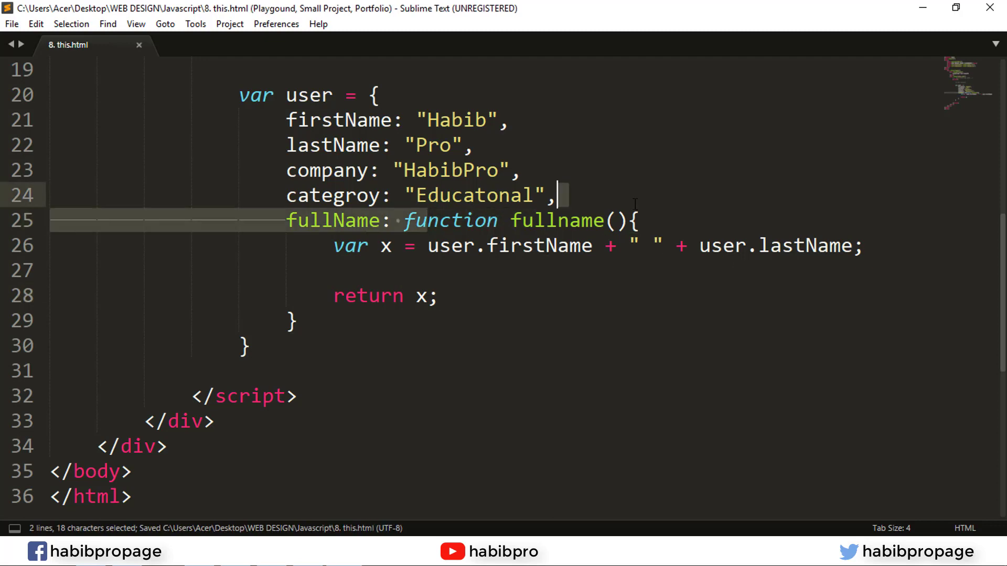
{"action": "left_click", "coordinate": [581, 221]}
{"action": "left_click_drag", "start_coordinate": [416, 245], "coordinate": [863, 246]}
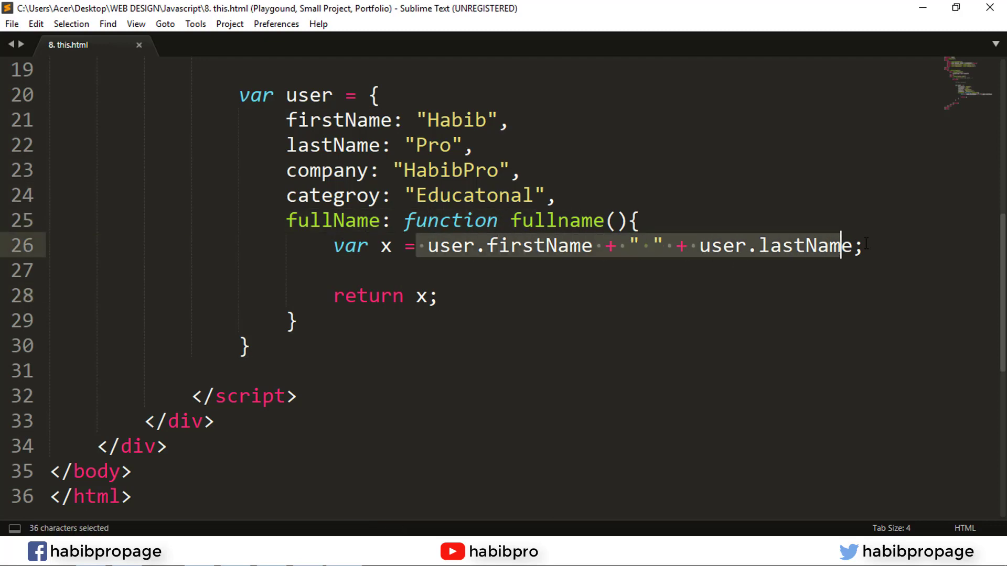
{"action": "left_click", "coordinate": [757, 246]}
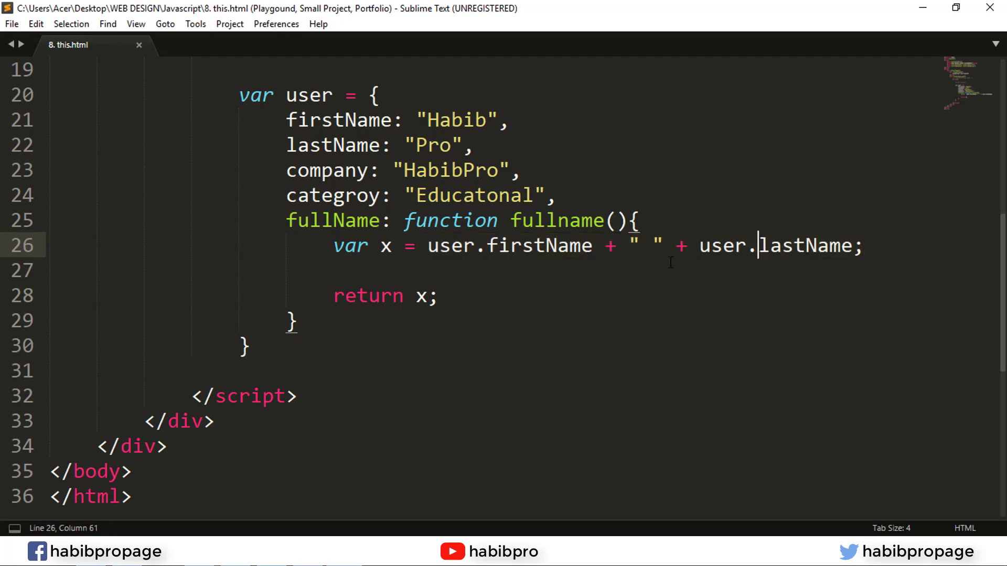
{"action": "left_click", "coordinate": [392, 246]}
{"action": "double_click", "coordinate": [386, 245]}
{"action": "left_click", "coordinate": [429, 282]}
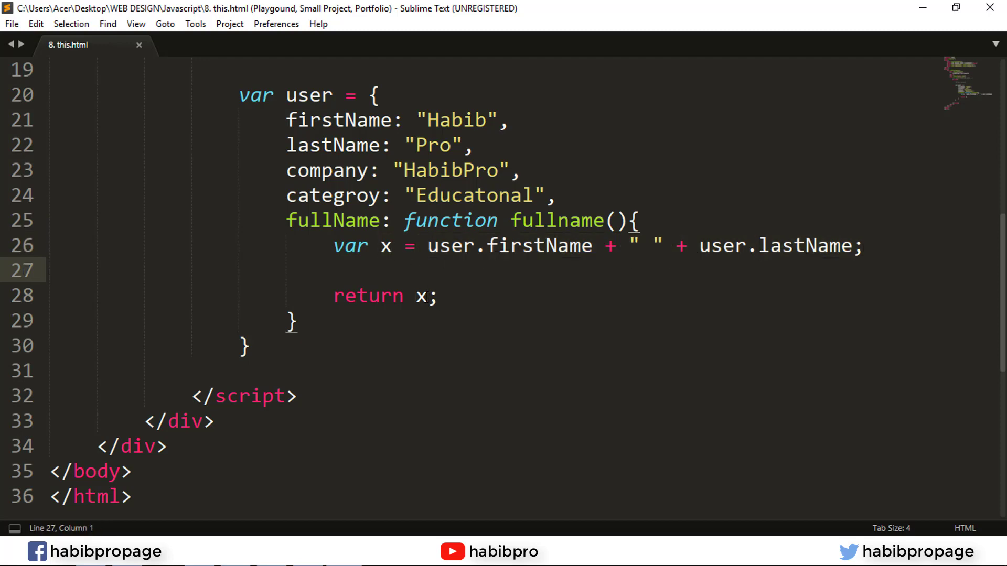
{"action": "double_click", "coordinate": [419, 297]}
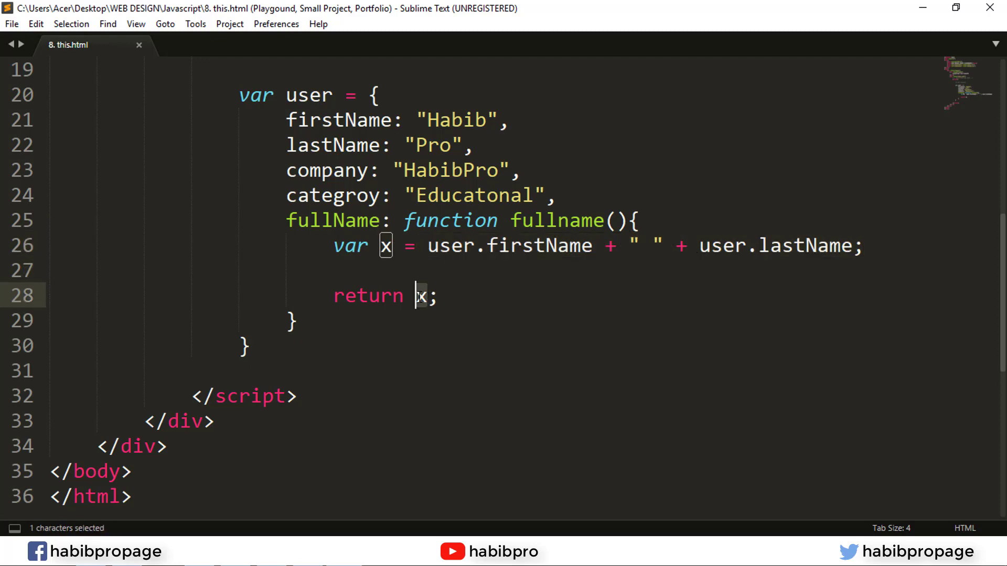
{"action": "left_click", "coordinate": [429, 296]}
{"action": "double_click", "coordinate": [387, 245]}
{"action": "left_click", "coordinate": [355, 321]}
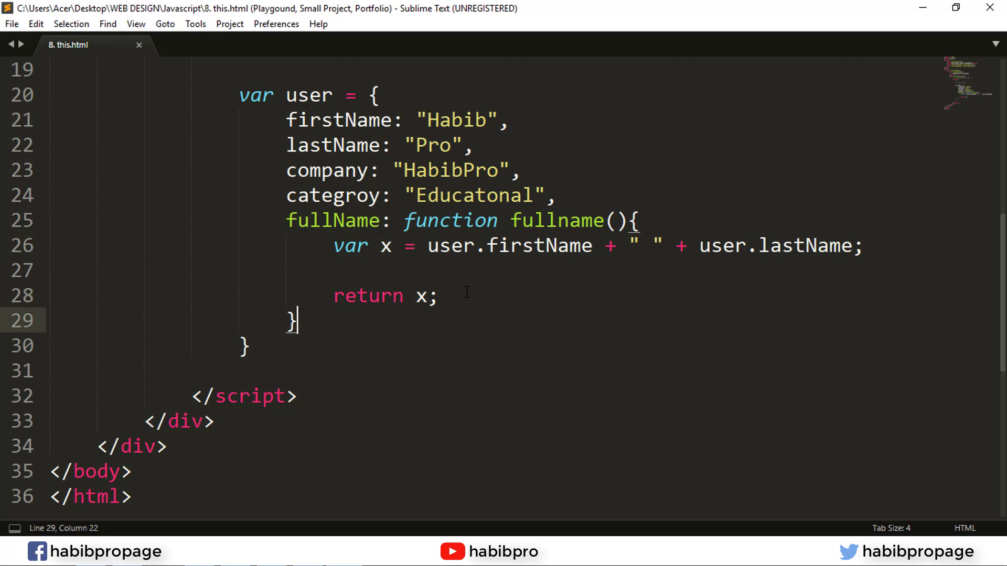
{"action": "scroll", "coordinate": [463, 280], "scroll_direction": "down", "scroll_amount": 1}
- Write document.write(user.fullName()); below the user object and save
{"action": "left_click", "coordinate": [356, 270]}
{"action": "key", "text": "Return"}
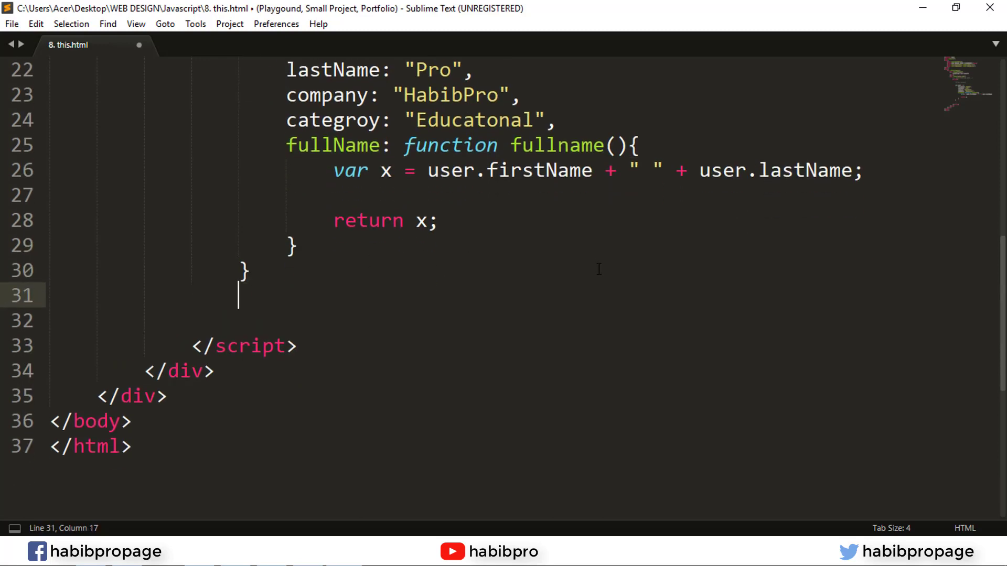
{"action": "key", "text": "Return"}
{"action": "type", "text": ".docu"}
{"action": "key", "text": "BackSpace"}
{"action": "key", "text": "BackSpace"}
{"action": "key", "text": "BackSpace"}
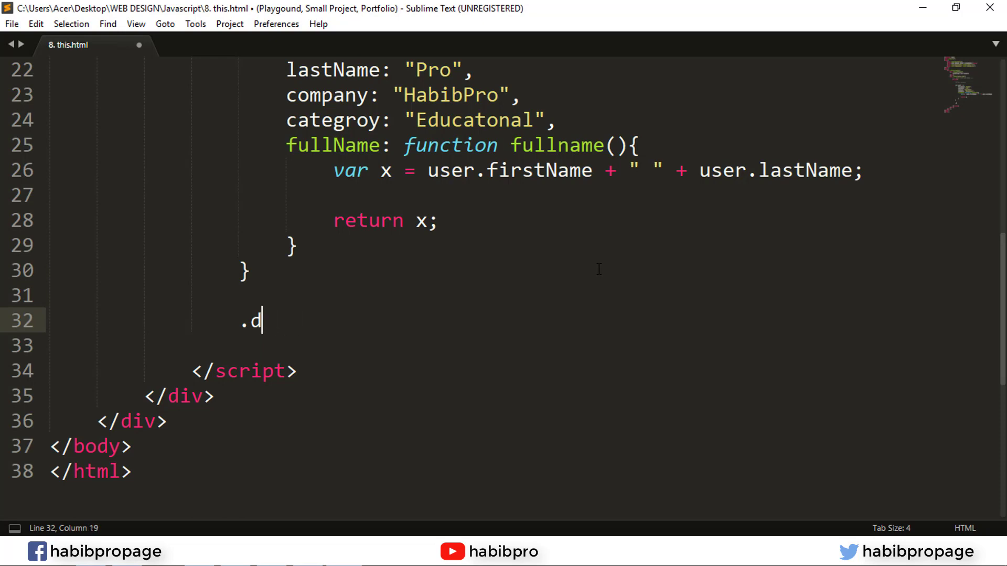
{"action": "key", "text": "BackSpace"}
{"action": "key", "text": "BackSpace"}
{"action": "type", "text": "doc"}
{"action": "key", "text": "BackSpace"}
{"action": "type", "text": "ument.w"}
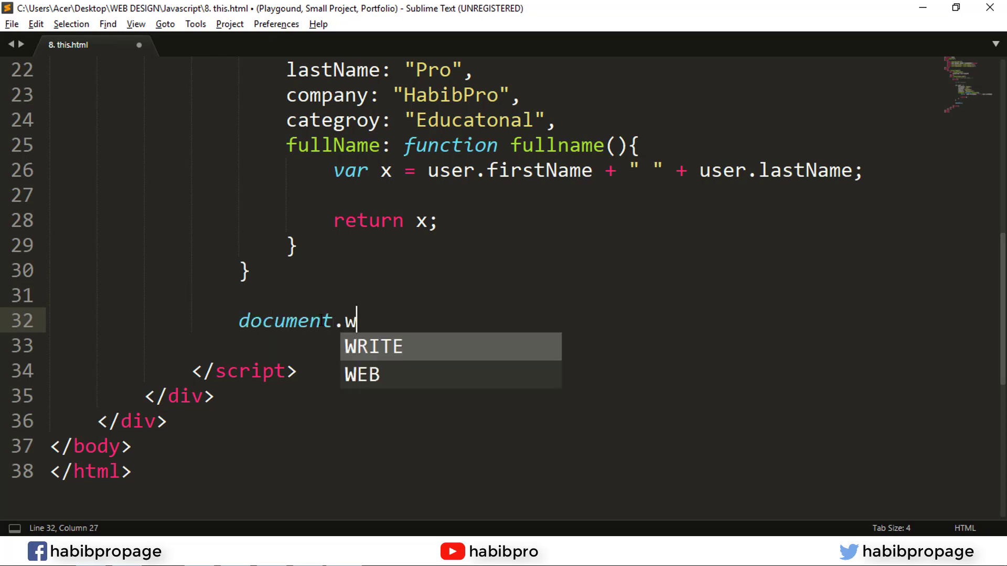
{"action": "type", "text": "rite()"}
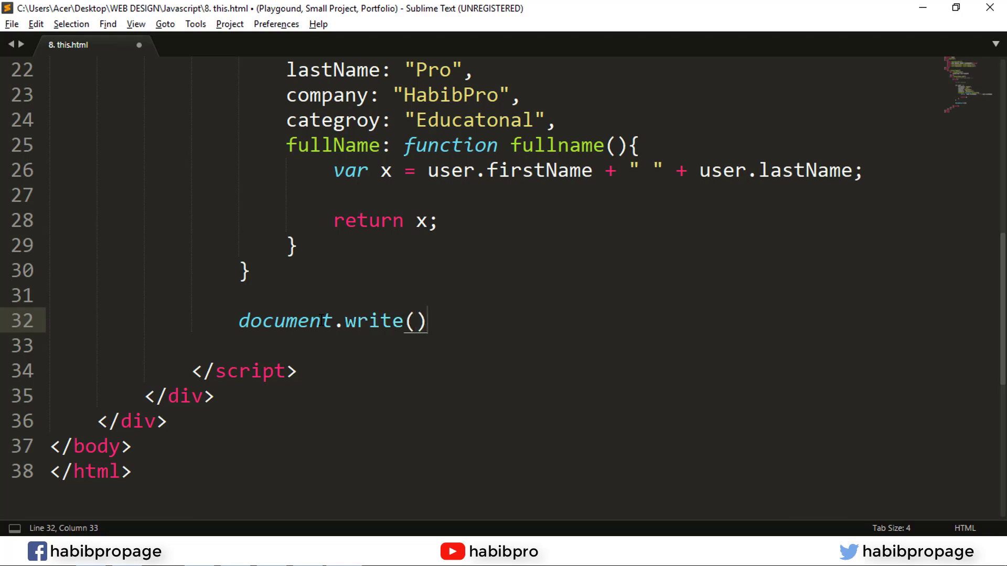
{"action": "type", "text": ";"}
{"action": "key", "text": "Left"}
{"action": "key", "text": "Left"}
{"action": "type", "text": "'"}
{"action": "key", "text": "BackSpace"}
{"action": "type", "text": "user."}
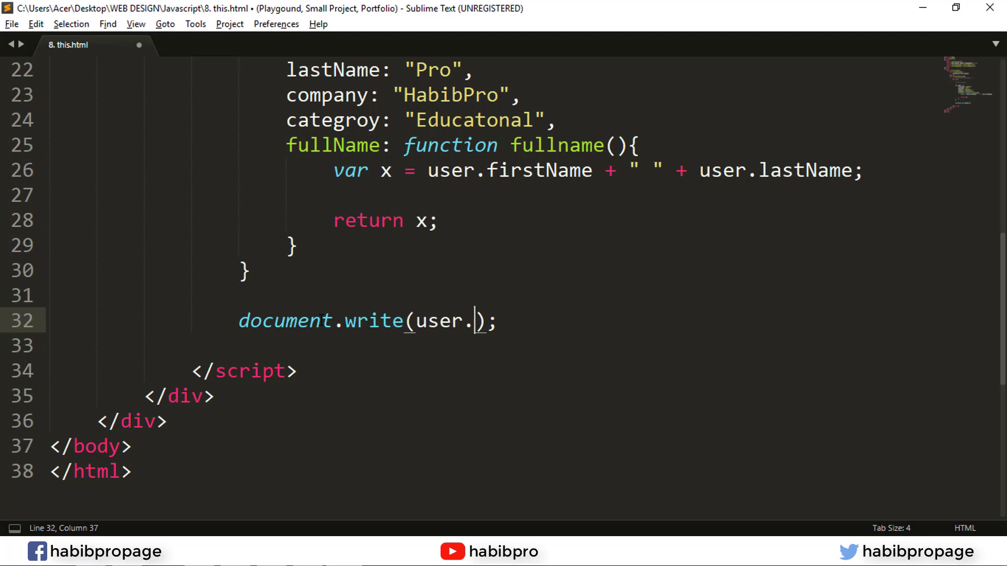
{"action": "type", "text": "fullNam"}
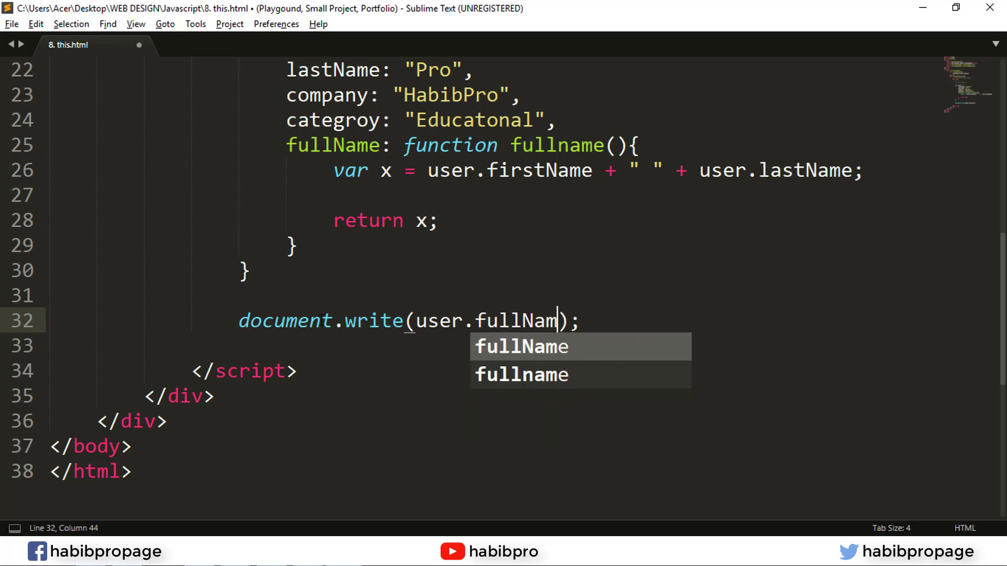
{"action": "type", "text": "e()"}
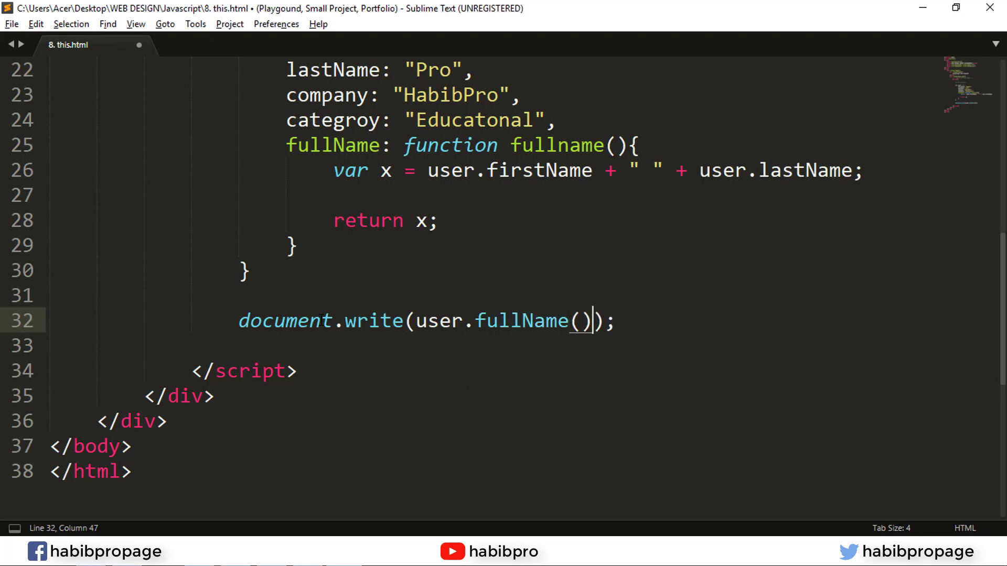
{"action": "key", "text": "ctrl+s"}
{"action": "key", "text": "End"}
- Reload the Firefox page, check the printed "Habib Pro", and return to the editor
{"action": "key", "text": "alt+Tab"}
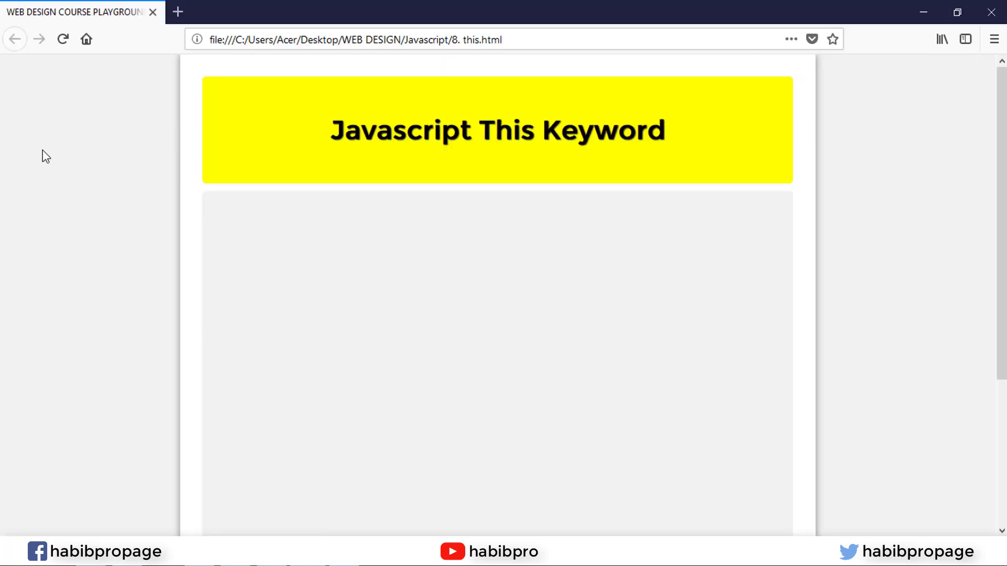
{"action": "left_click", "coordinate": [63, 38]}
{"action": "left_click_drag", "start_coordinate": [255, 223], "coordinate": [233, 224]}
{"action": "left_click", "coordinate": [266, 220]}
{"action": "double_click", "coordinate": [265, 221]}
{"action": "left_click", "coordinate": [378, 291]}
{"action": "key", "text": "alt+Tab"}
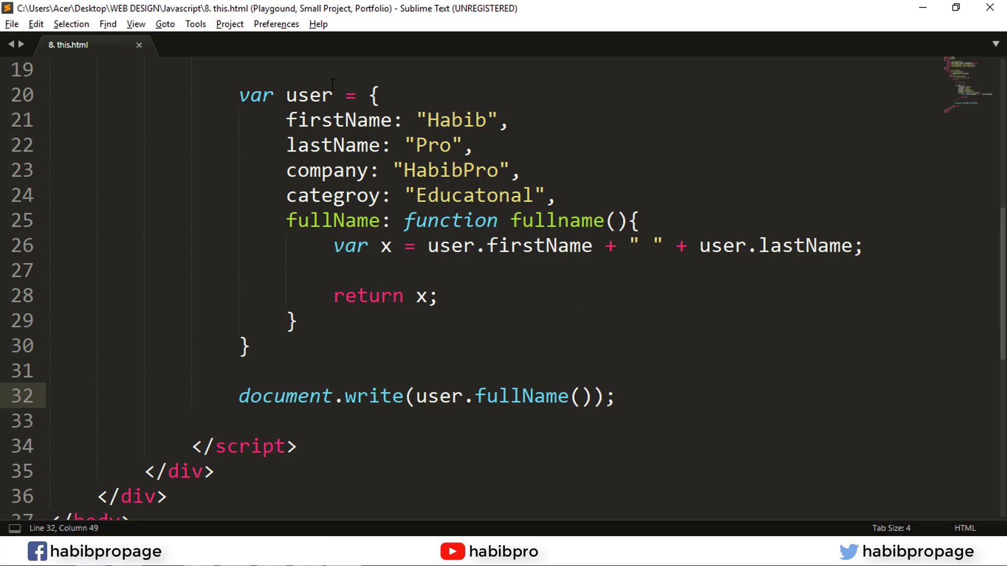
- Try renaming user to user2 on lines 20 and 26, then undo it
{"action": "left_click_drag", "start_coordinate": [332, 95], "coordinate": [286, 95]}
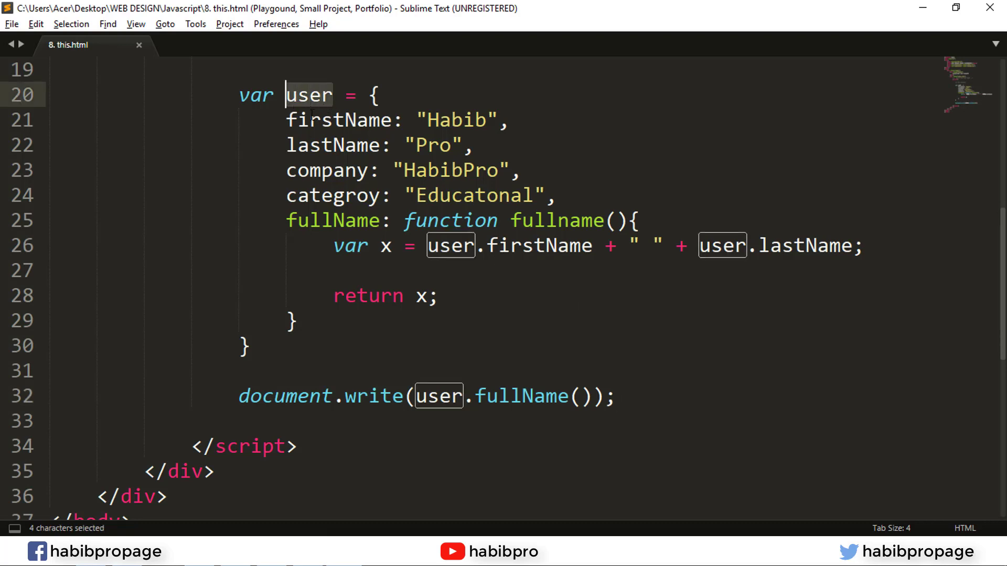
{"action": "left_click", "coordinate": [463, 246]}
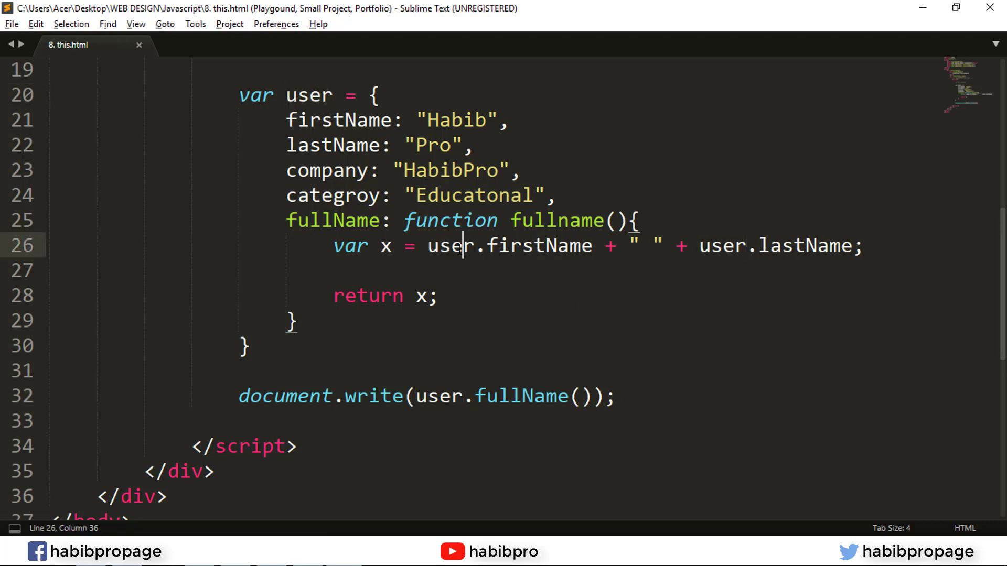
{"action": "left_click", "coordinate": [339, 95]}
{"action": "type", "text": "2"}
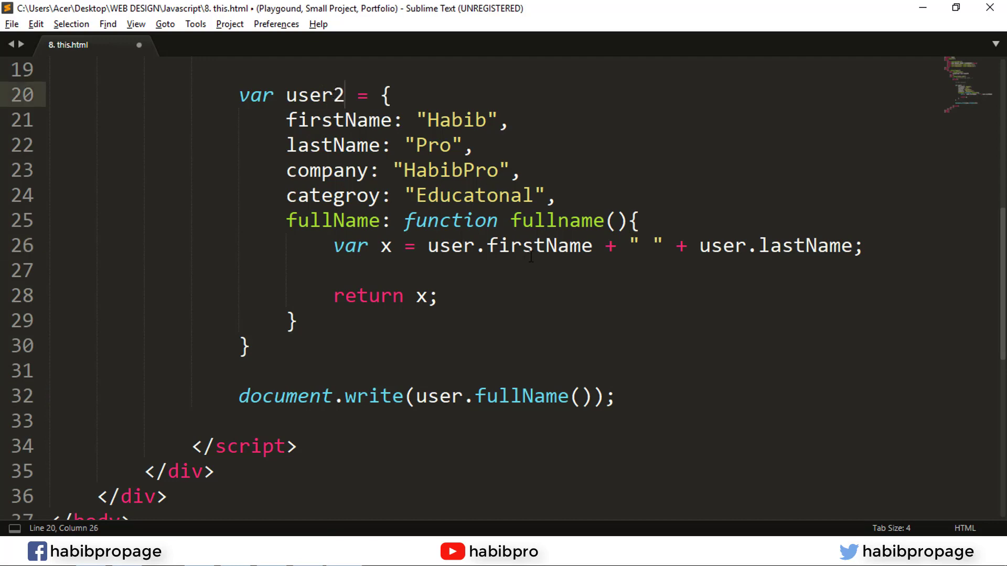
{"action": "left_click", "coordinate": [476, 245]}
{"action": "type", "text": "2"}
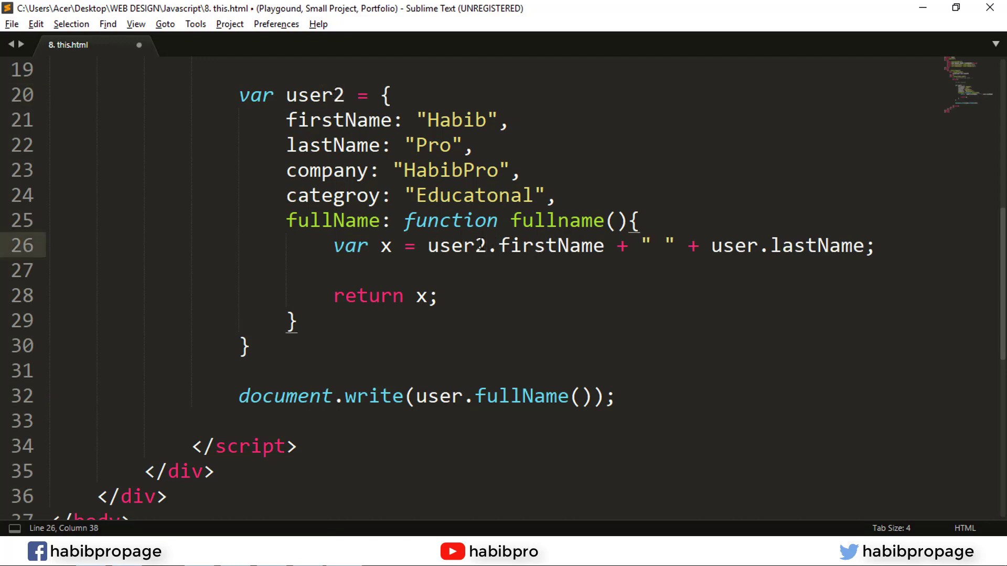
{"action": "key", "text": "ctrl+z"}
{"action": "key", "text": "ctrl+z"}
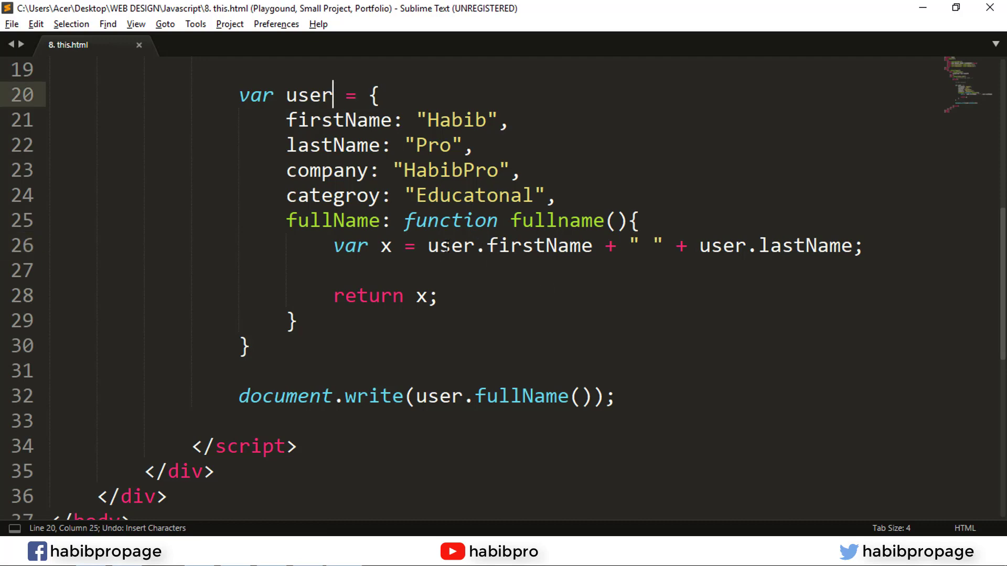
{"action": "left_click_drag", "start_coordinate": [427, 246], "coordinate": [698, 245]}
{"action": "left_click", "coordinate": [665, 245]}
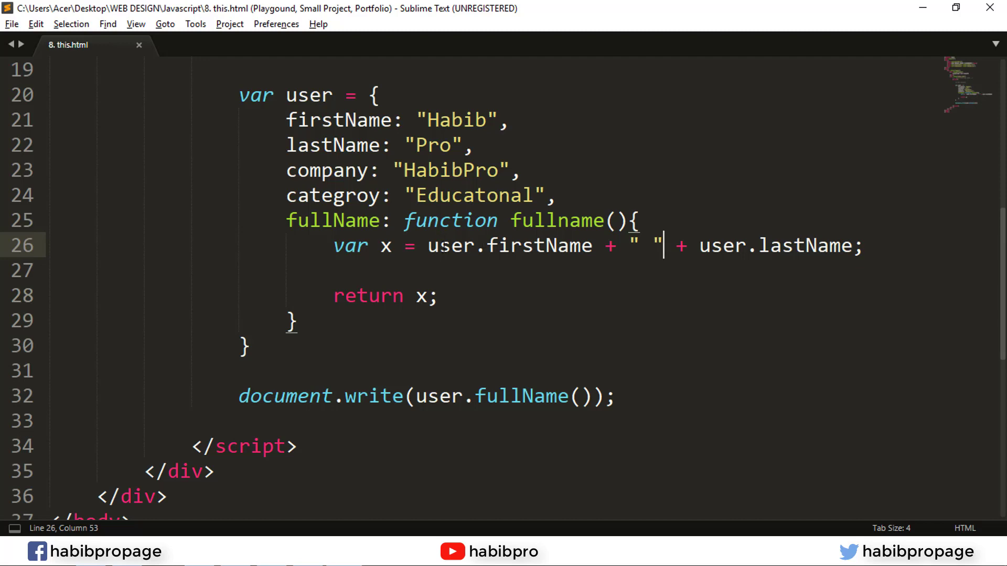
{"action": "left_click", "coordinate": [479, 246]}
- Replace both user references on line 26 with this and save
{"action": "left_click", "coordinate": [463, 246]}
{"action": "double_click", "coordinate": [459, 249]}
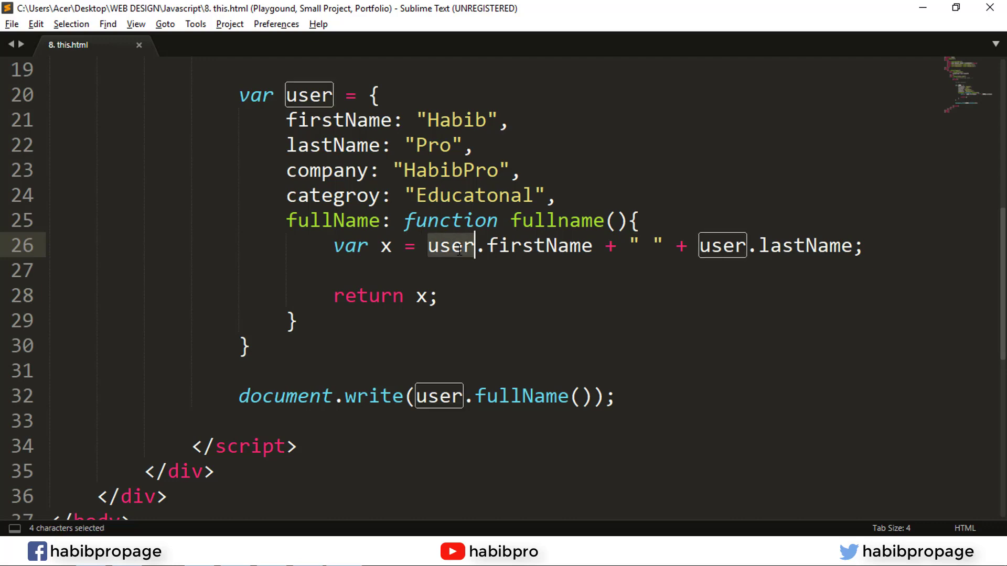
{"action": "key", "text": "ctrl+d"}
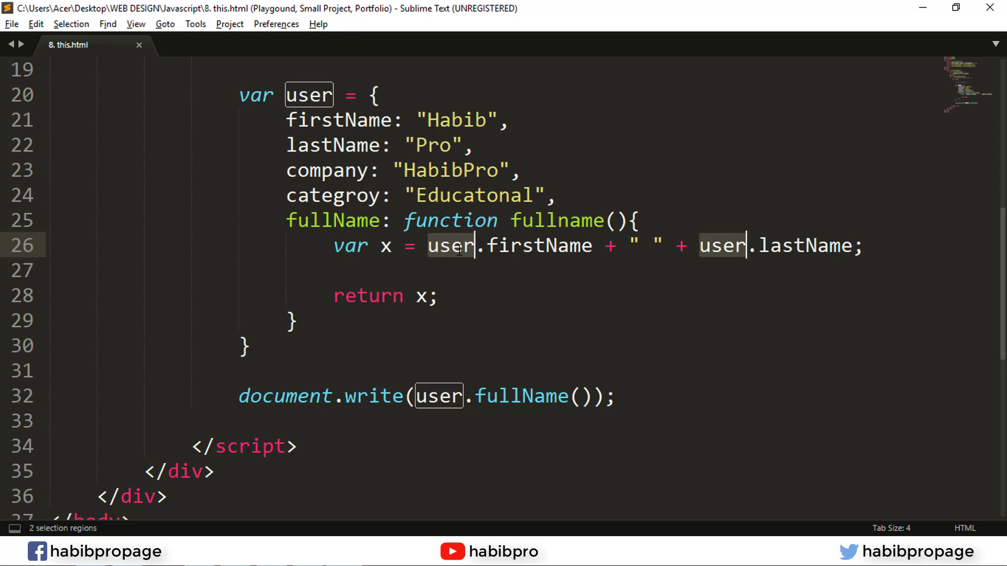
{"action": "type", "text": "his"}
{"action": "key", "text": "BackSpace"}
{"action": "key", "text": "BackSpace"}
{"action": "key", "text": "BackSpace"}
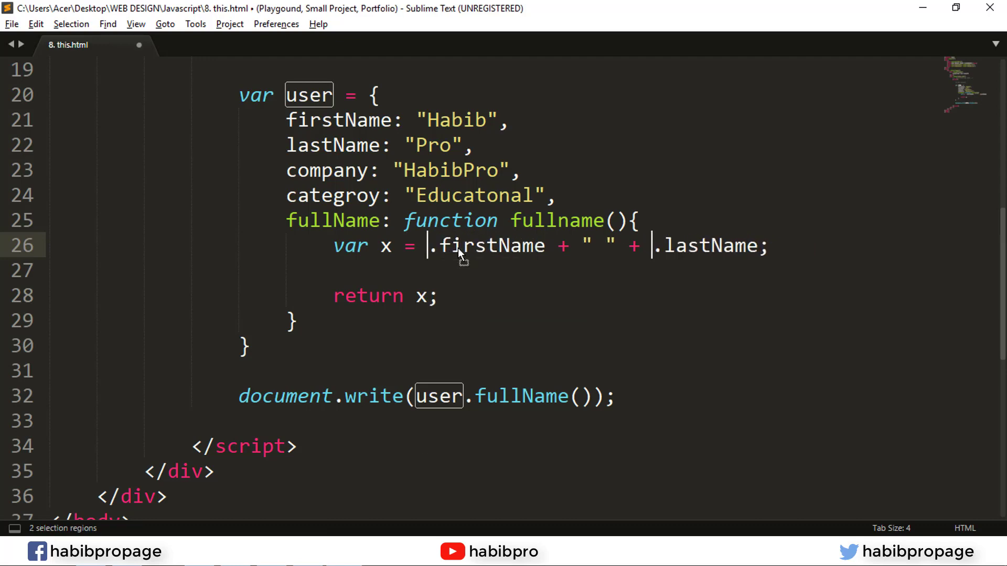
{"action": "type", "text": "this"}
{"action": "key", "text": "Escape"}
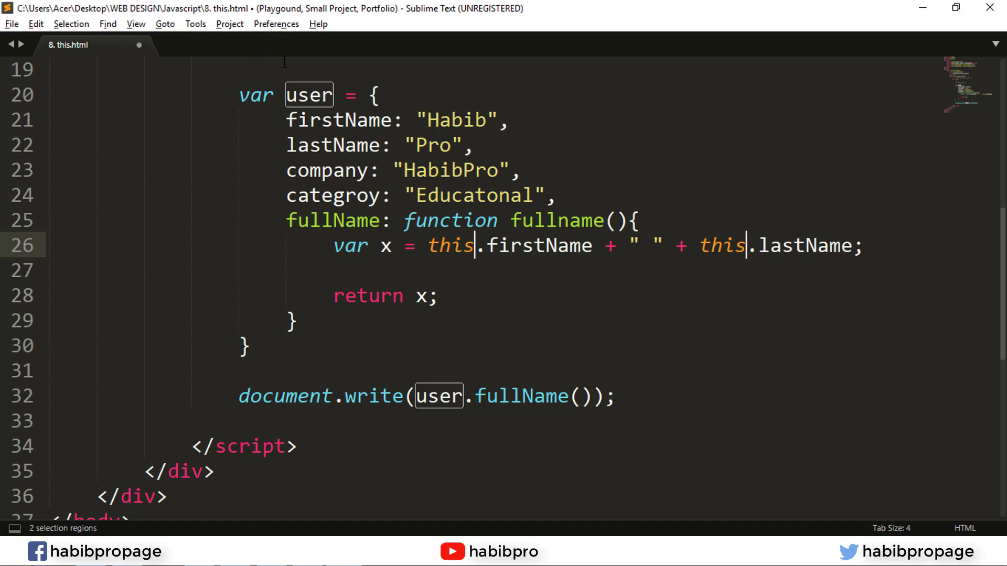
{"action": "key", "text": "ctrl+s"}
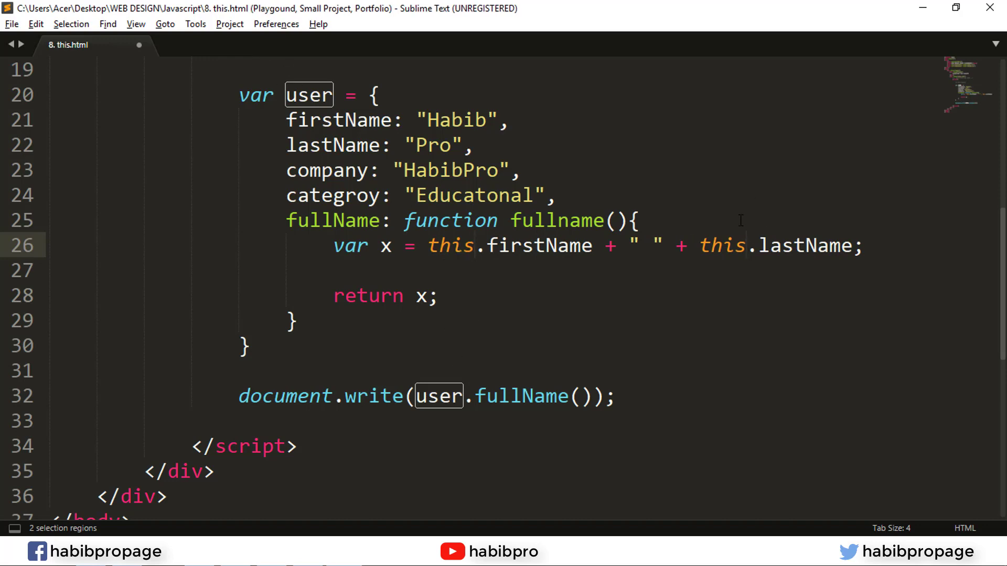
{"action": "key", "text": "ctrl+s"}
{"action": "key", "text": "Escape"}
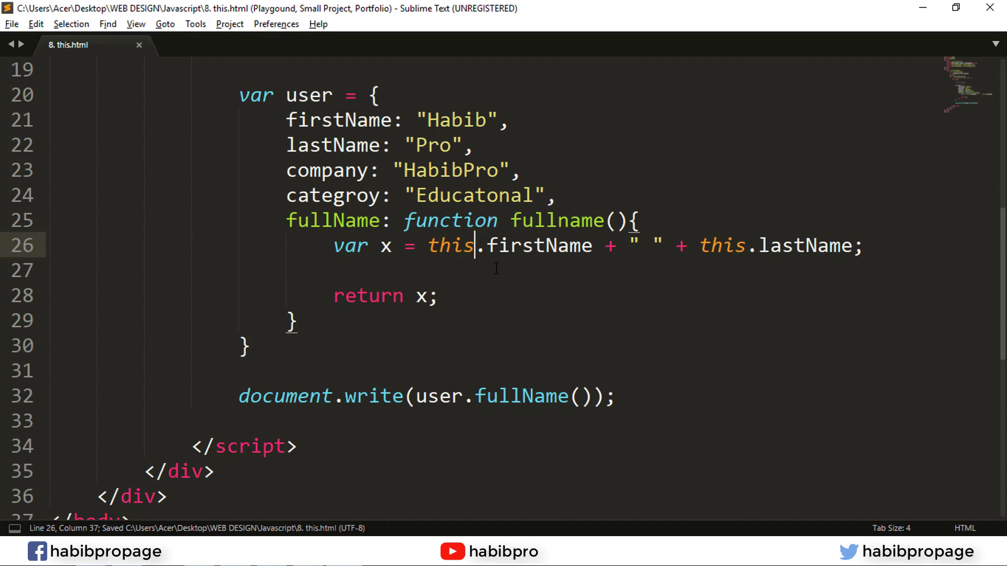
- Reload Firefox to confirm "Habib Pro" still prints, then return to the editor
{"action": "key", "text": "alt+Tab"}
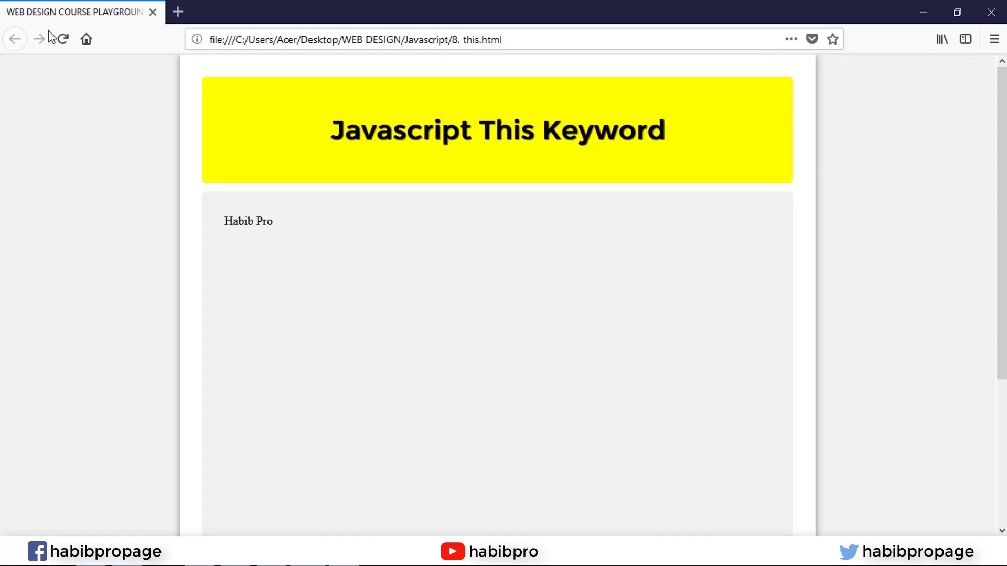
{"action": "left_click", "coordinate": [62, 39]}
{"action": "triple_click", "coordinate": [253, 225]}
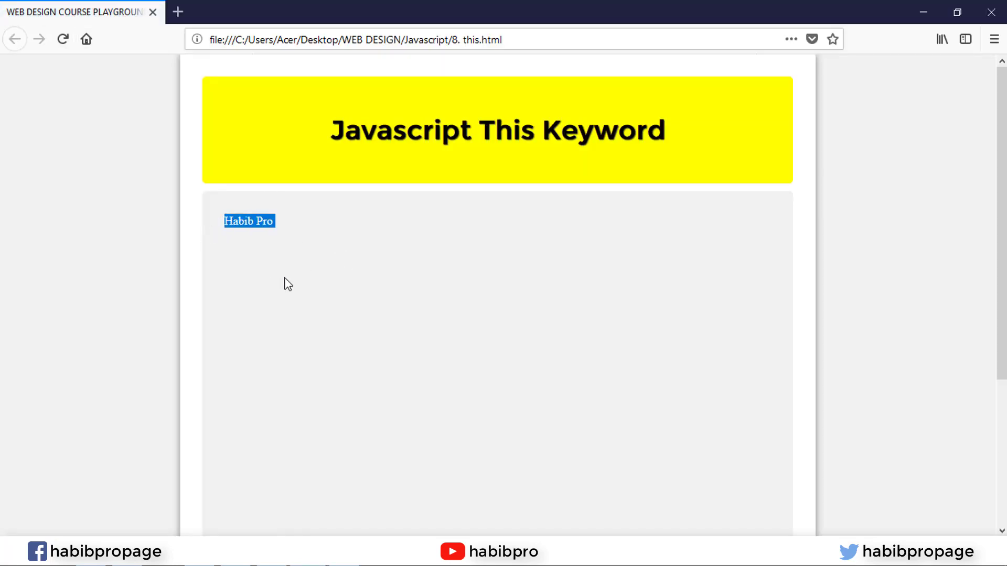
{"action": "key", "text": "alt+Tab"}
{"action": "left_click", "coordinate": [520, 396]}
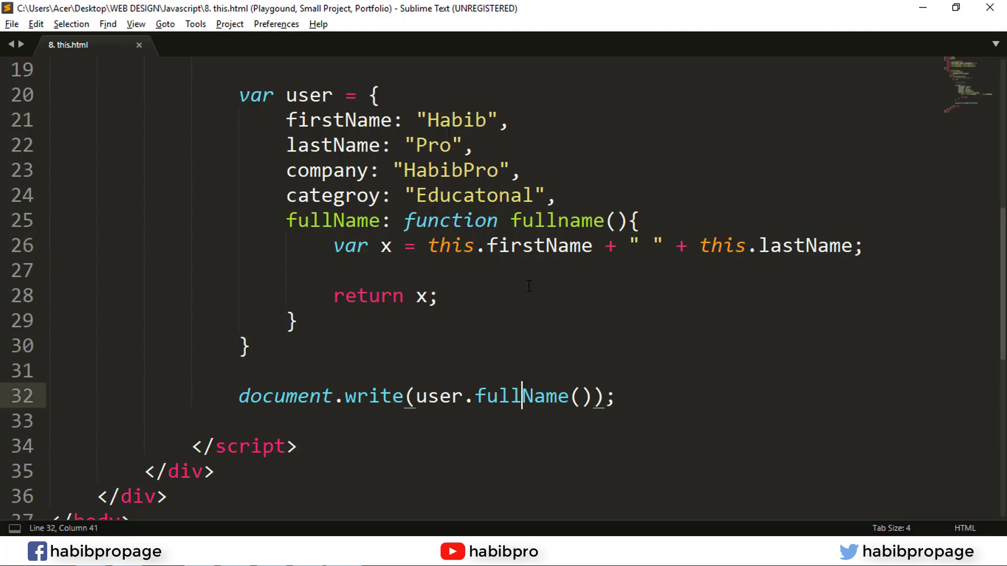
{"action": "left_click", "coordinate": [545, 276]}
{"action": "left_click", "coordinate": [450, 247]}
{"action": "double_click", "coordinate": [450, 247]}
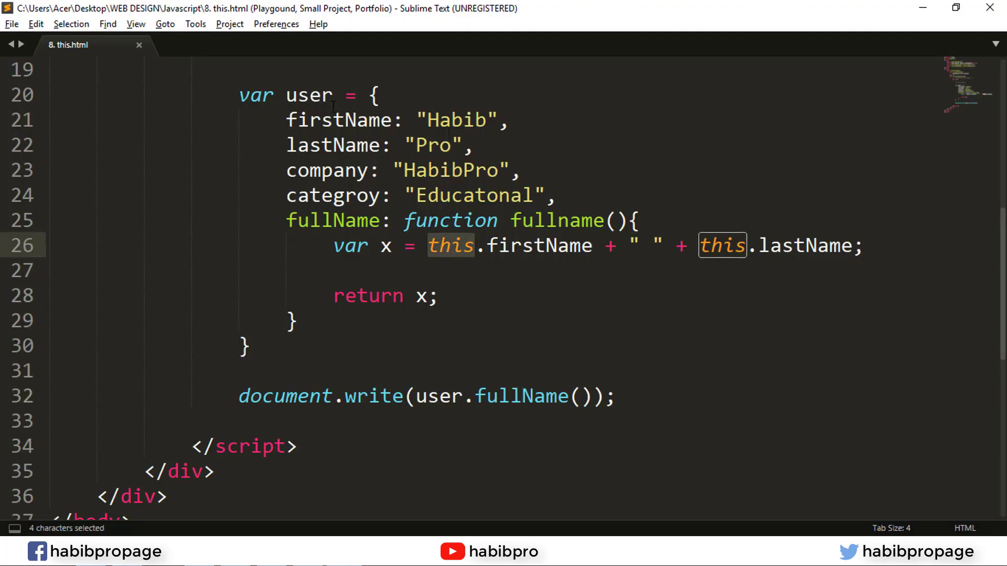
{"action": "left_click_drag", "start_coordinate": [322, 96], "coordinate": [275, 96]}
{"action": "left_click", "coordinate": [311, 120]}
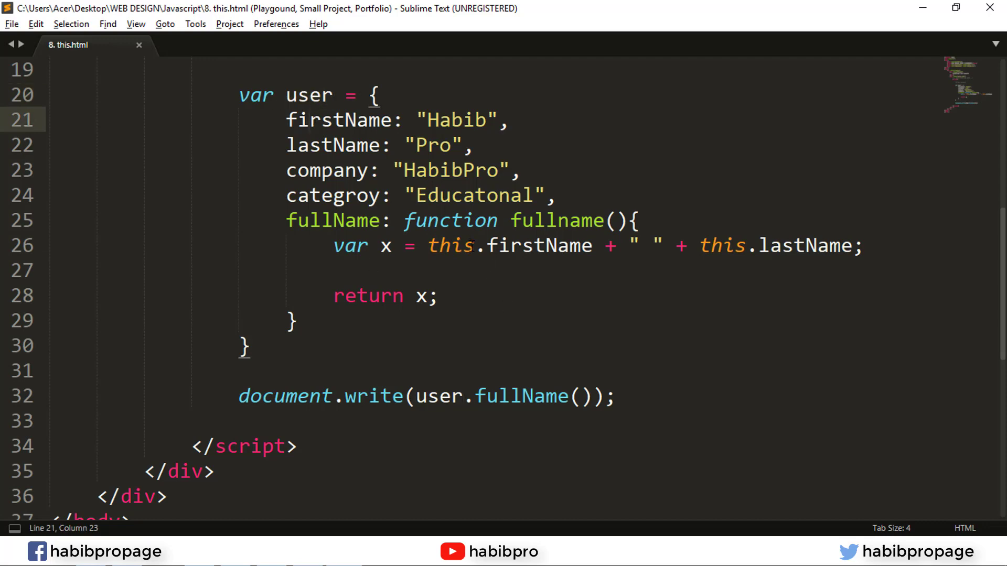
{"action": "left_click_drag", "start_coordinate": [475, 245], "coordinate": [428, 245]}
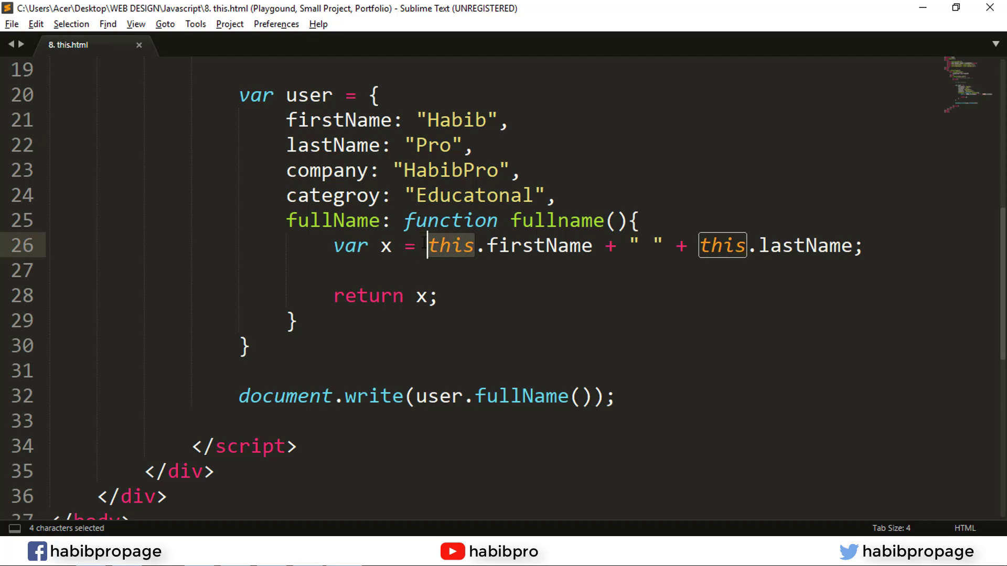
{"action": "left_click_drag", "start_coordinate": [333, 95], "coordinate": [285, 95]}
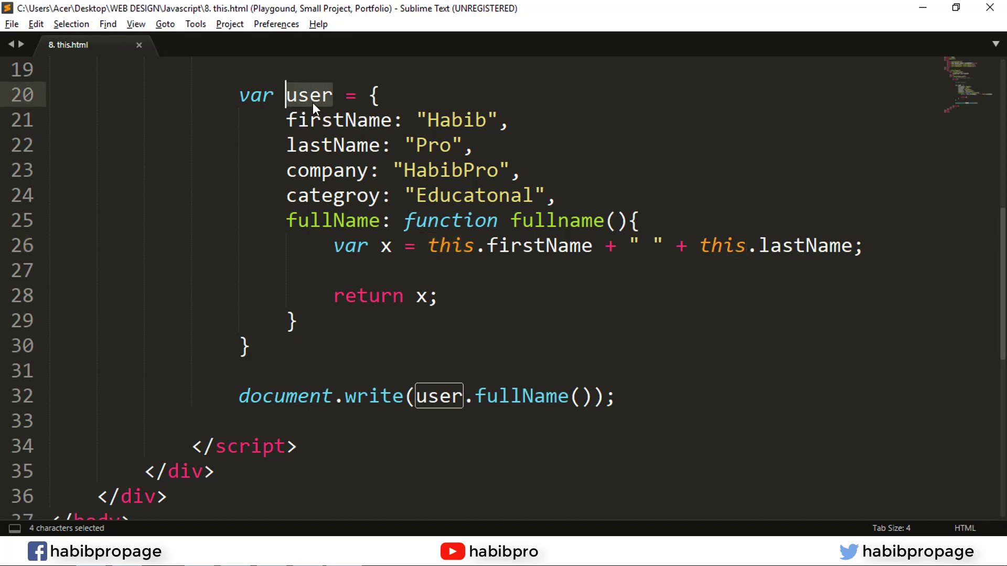
{"action": "left_click_drag", "start_coordinate": [486, 246], "coordinate": [427, 245]}
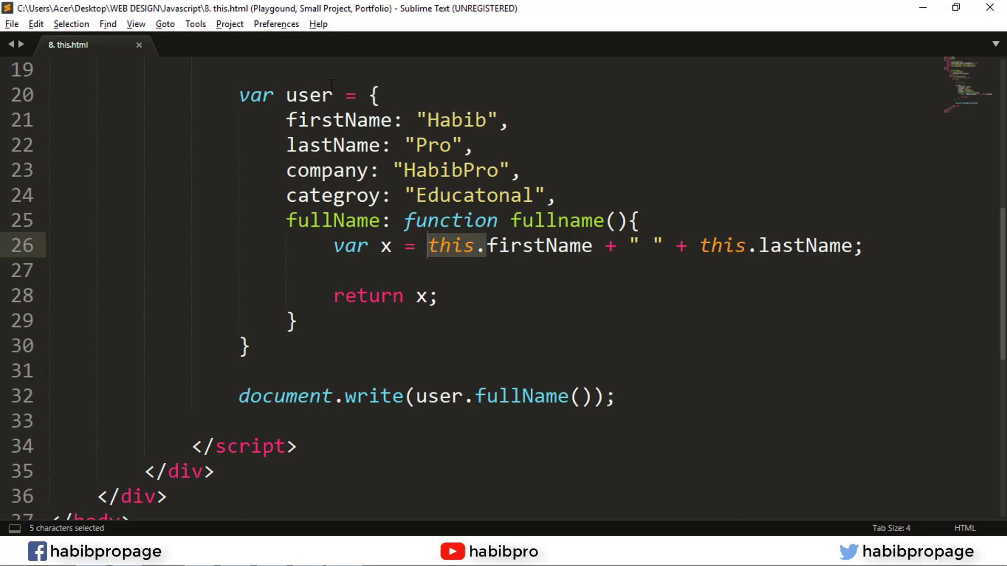
{"action": "left_click", "coordinate": [462, 246]}
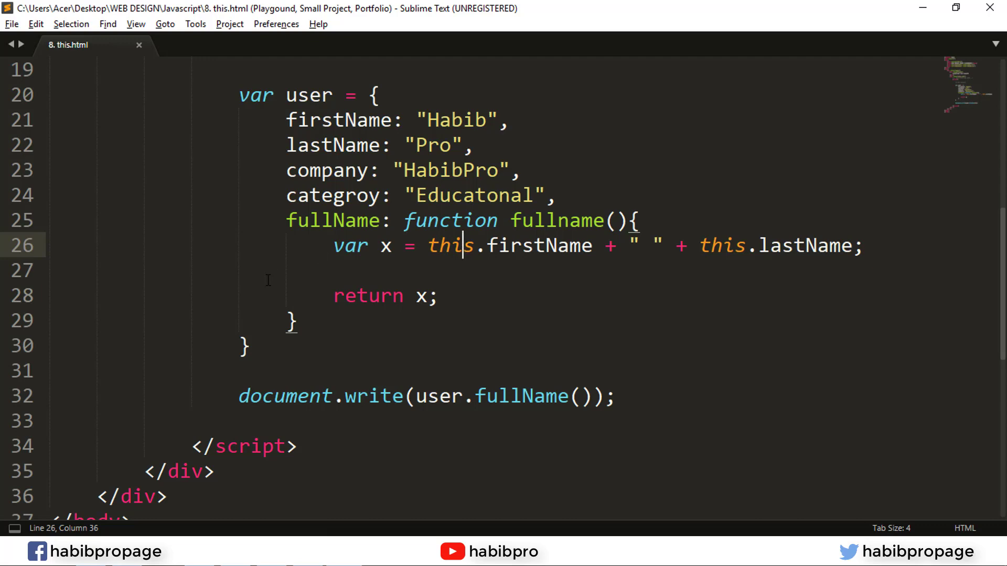
- Replace the user object with a myFunc function setting x = 34 and y = 45
{"action": "left_click_drag", "start_coordinate": [268, 349], "coordinate": [233, 96]}
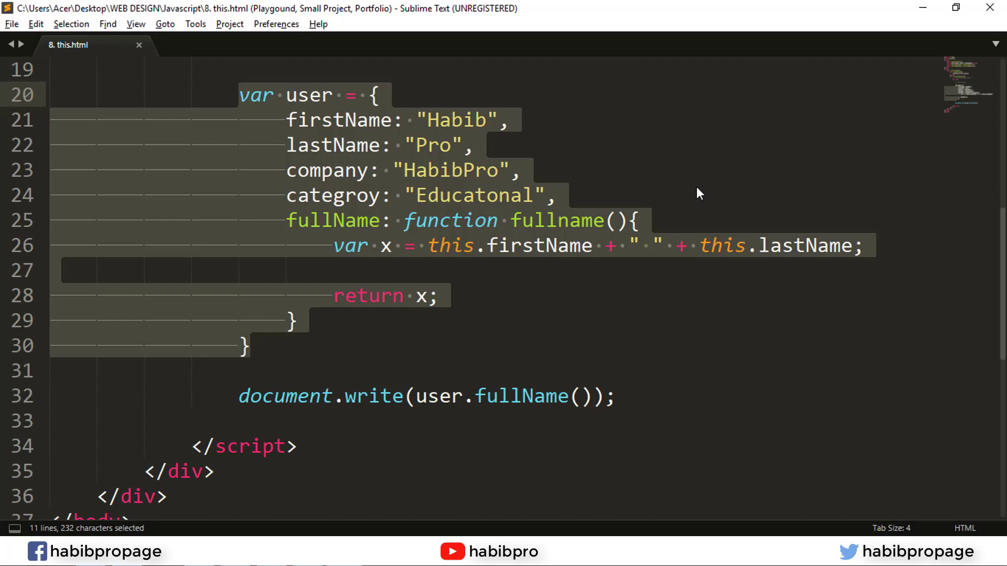
{"action": "type", "text": "fucntio"}
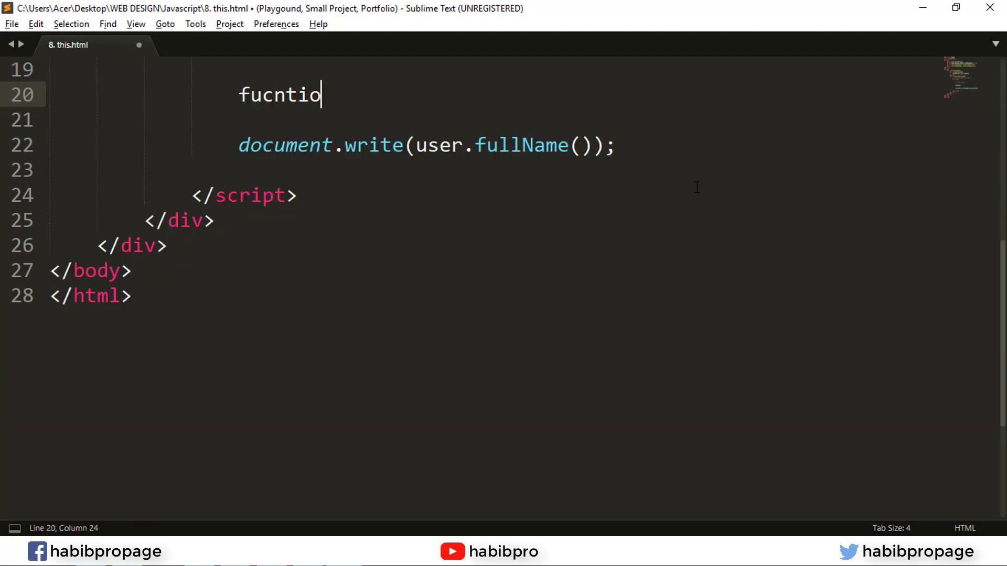
{"action": "key", "text": "BackSpace"}
{"action": "key", "text": "BackSpace"}
{"action": "key", "text": "BackSpace"}
{"action": "key", "text": "BackSpace"}
{"action": "key", "text": "BackSpace"}
{"action": "type", "text": "nction "}
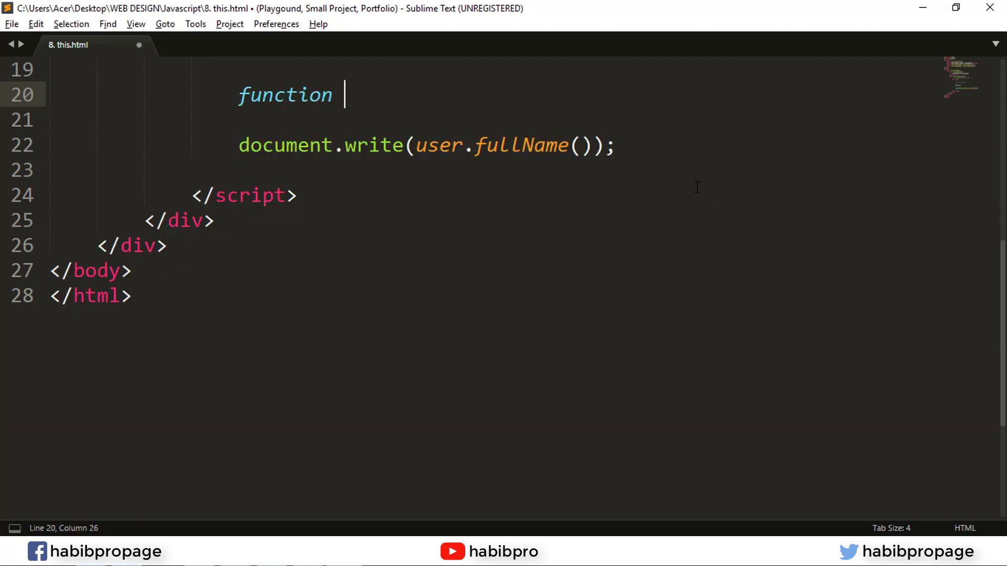
{"action": "type", "text": "n"}
{"action": "key", "text": "BackSpace"}
{"action": "type", "text": "myFunc"}
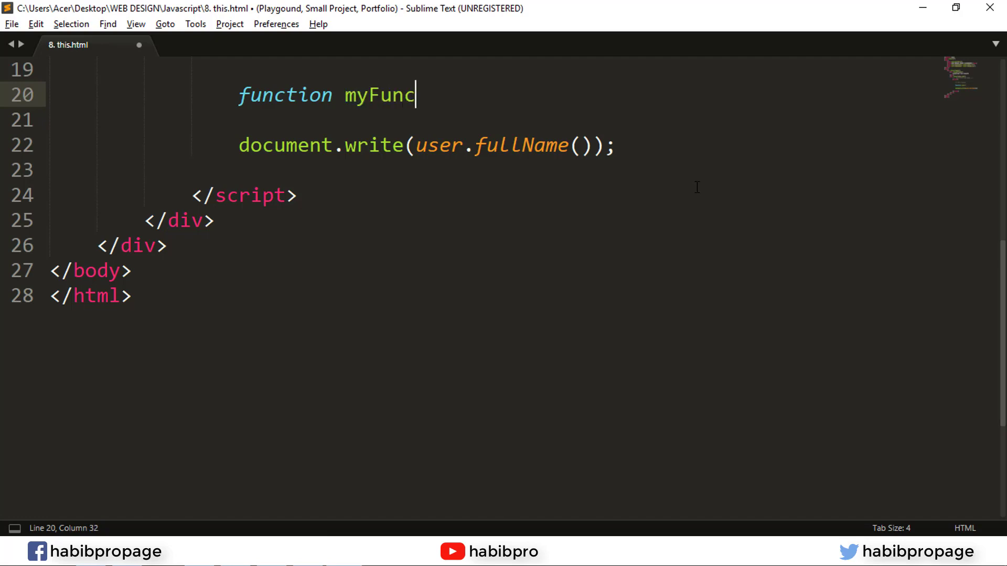
{"action": "type", "text": "(){"}
{"action": "key", "text": "Return"}
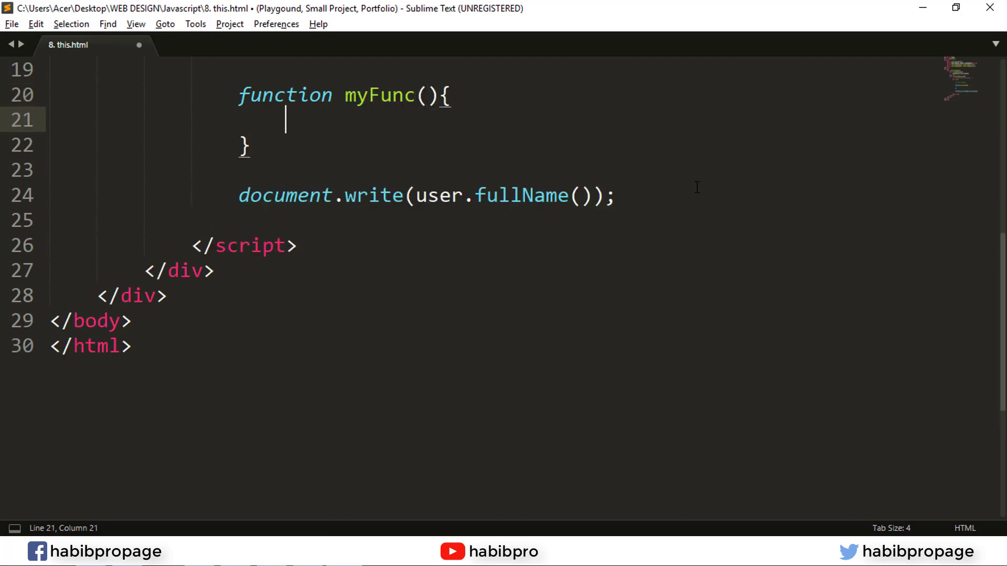
{"action": "type", "text": "x = "}
{"action": "type", "text": "34;"}
{"action": "key", "text": "Return"}
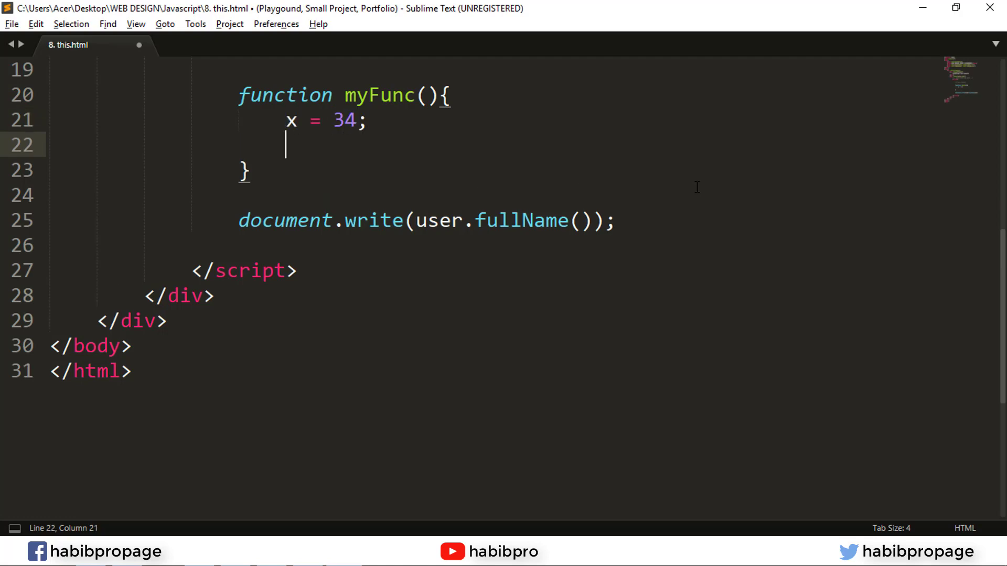
{"action": "type", "text": "y = "}
{"action": "type", "text": "45;"}
{"action": "key", "text": "Return"}
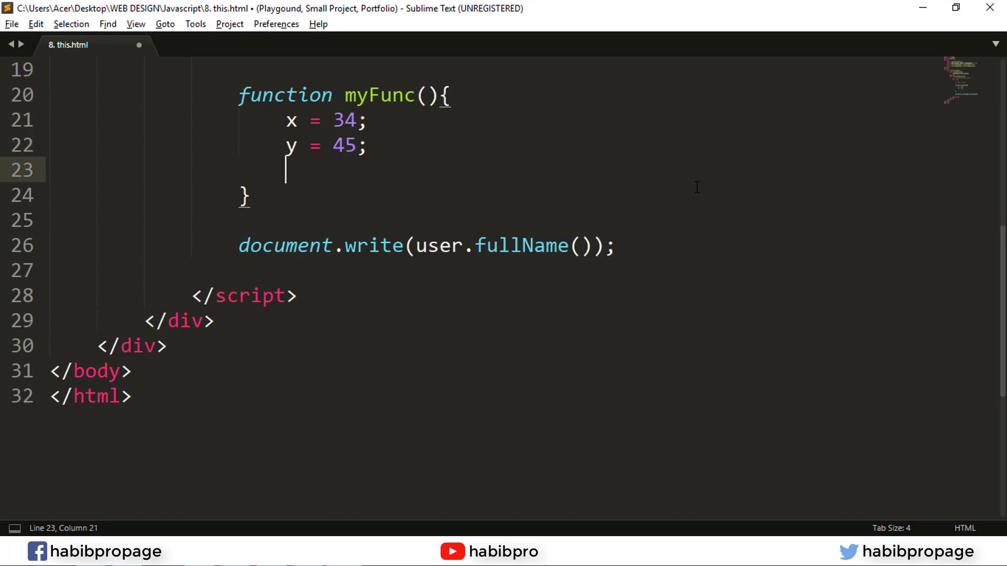
{"action": "key", "text": "Return"}
{"action": "type", "text": "x"}
- Add z = this.x + this.y; and return z; to myFunc, then save
{"action": "key", "text": "BackSpace"}
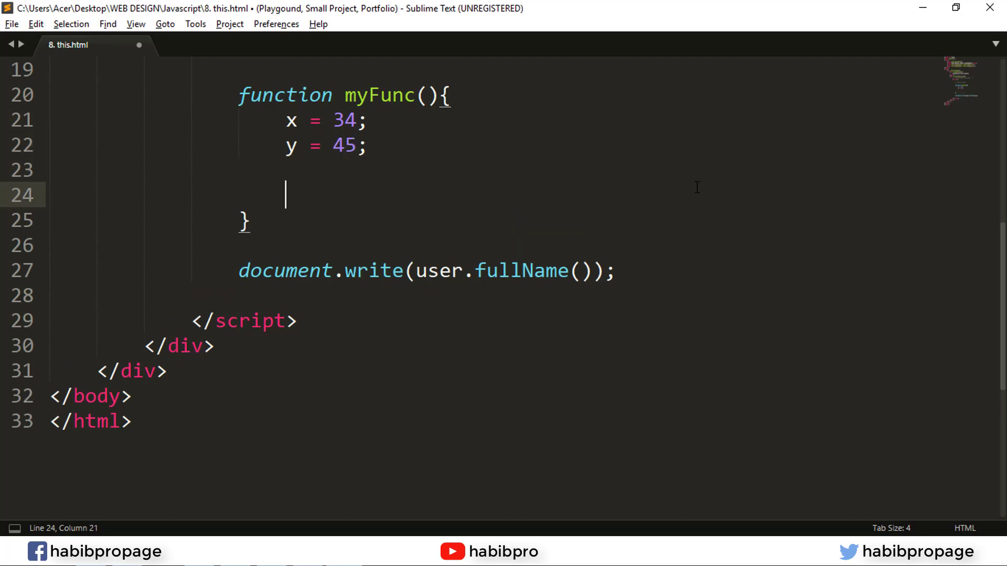
{"action": "type", "text": "z = th"}
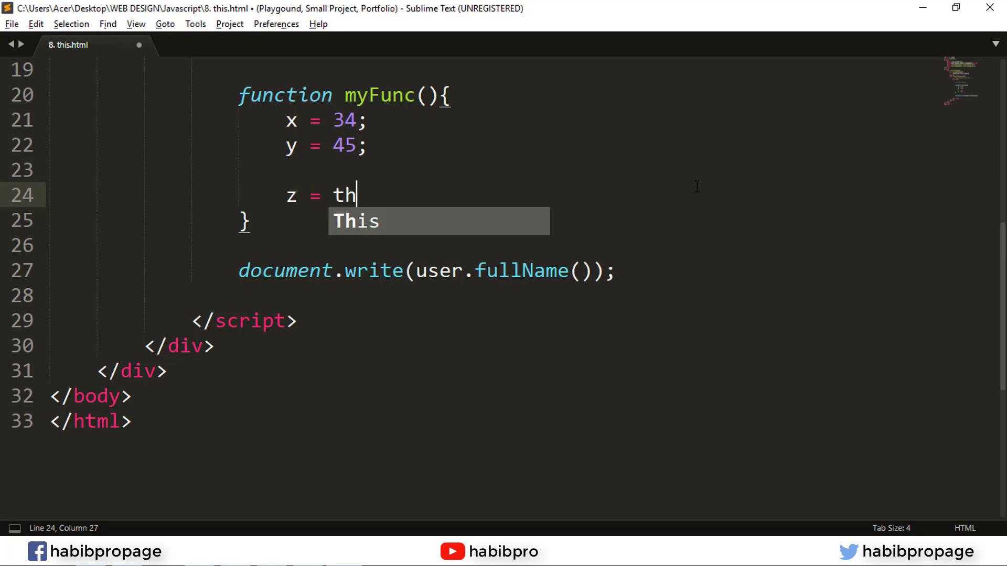
{"action": "type", "text": "is."}
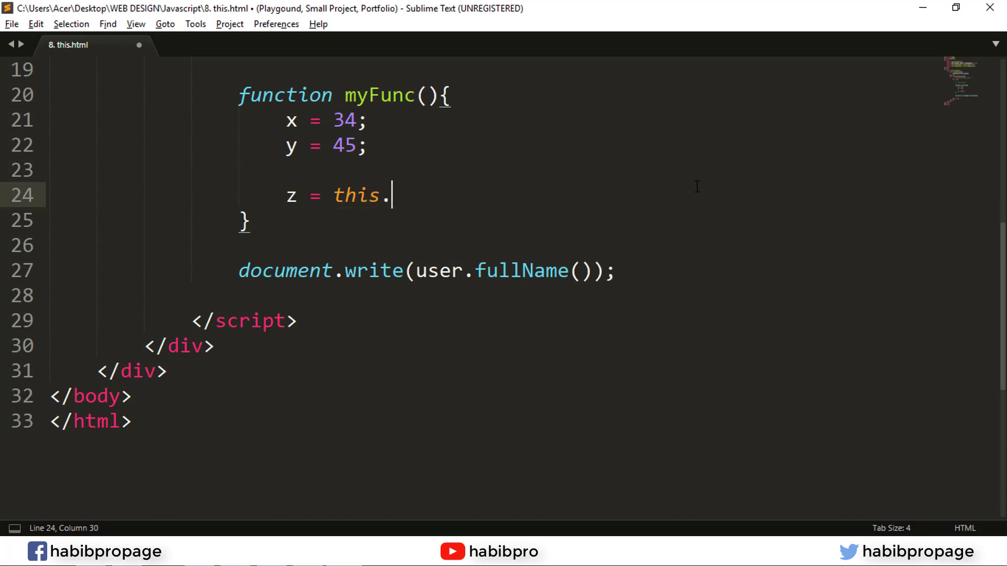
{"action": "type", "text": "x"}
{"action": "type", "text": " + "}
{"action": "type", "text": "tho"}
{"action": "key", "text": "BackSpace"}
{"action": "type", "text": "is."}
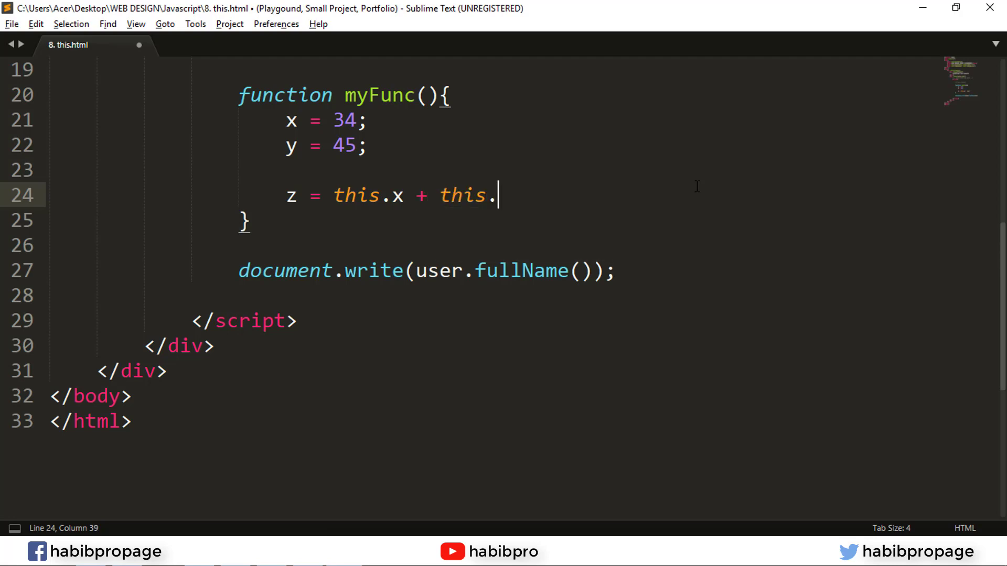
{"action": "type", "text": "y;"}
{"action": "key", "text": "Return"}
{"action": "key", "text": "Return"}
{"action": "type", "text": "r"}
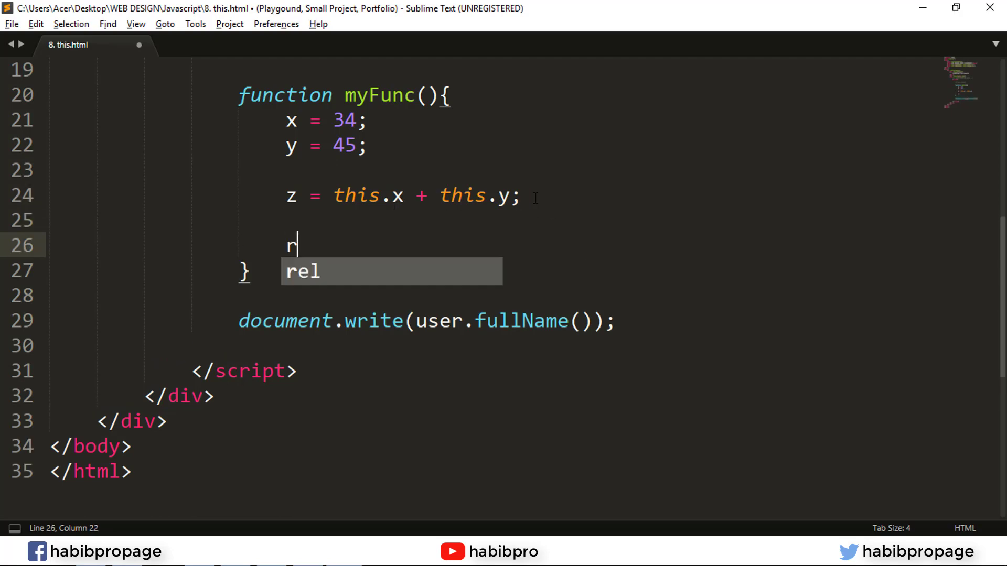
{"action": "type", "text": "eturn "}
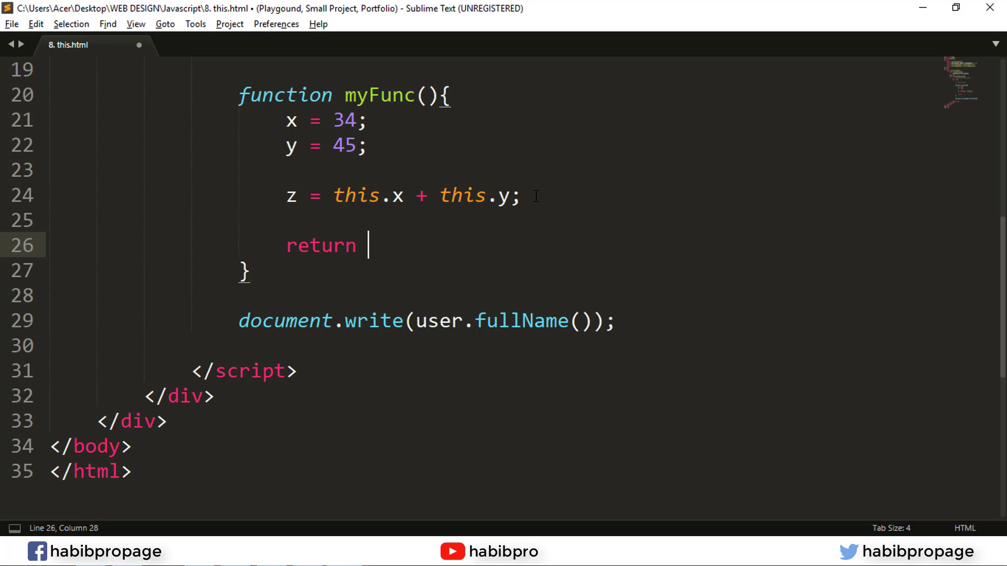
{"action": "type", "text": "x"}
{"action": "key", "text": "BackSpace"}
{"action": "type", "text": "z;"}
{"action": "key", "text": "ctrl+s"}
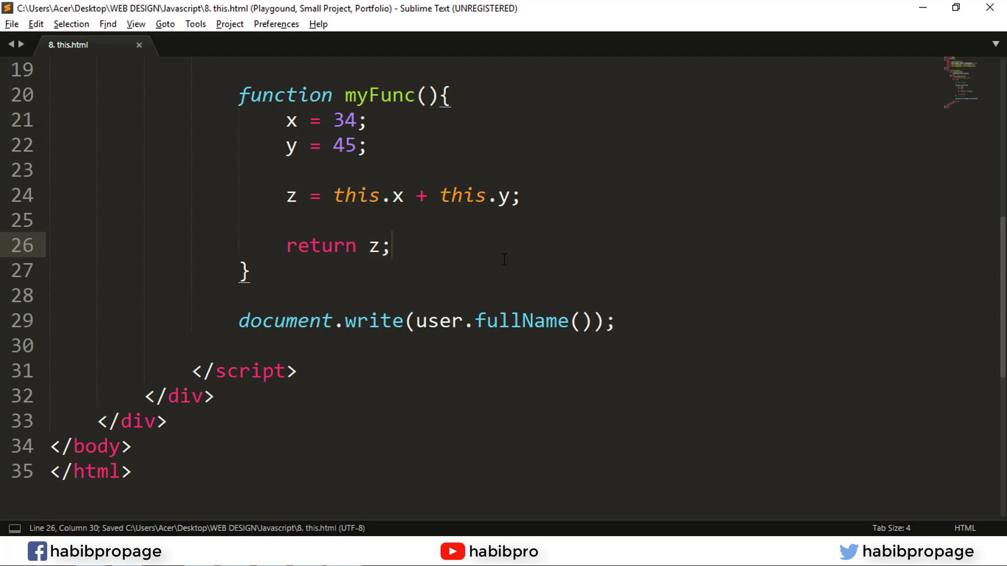
{"action": "scroll", "coordinate": [504, 259], "scroll_direction": "down", "scroll_amount": 3}
- Replace user.fullName() with myFunc() in the line 29 write call and save
{"action": "double_click", "coordinate": [437, 246]}
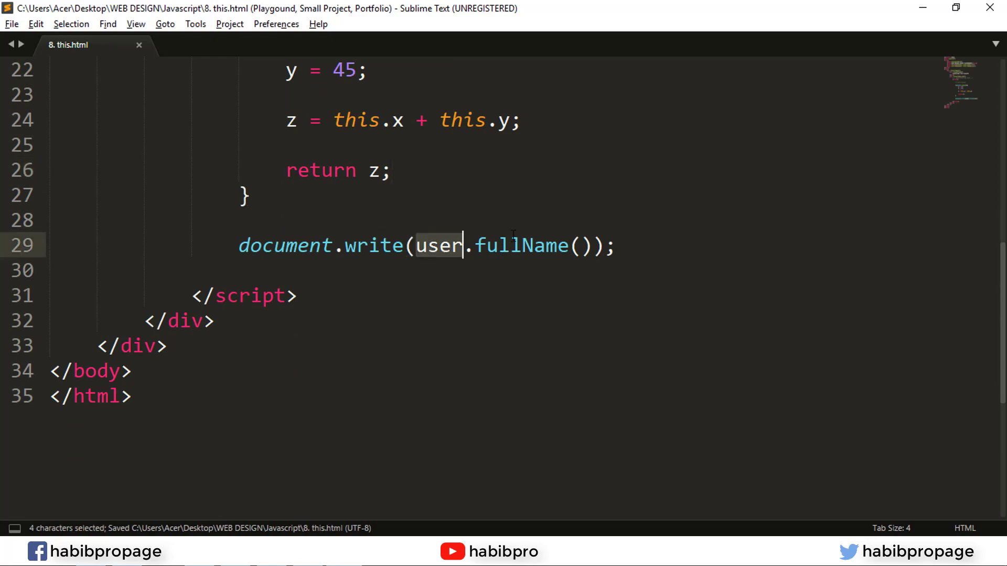
{"action": "left_click_drag", "start_coordinate": [415, 247], "coordinate": [592, 246]}
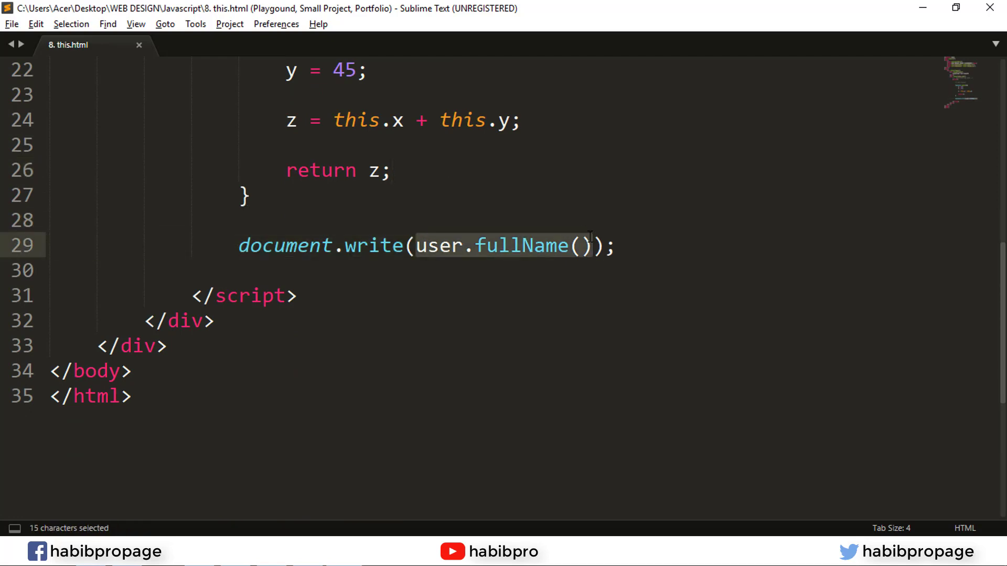
{"action": "type", "text": "myFunc"}
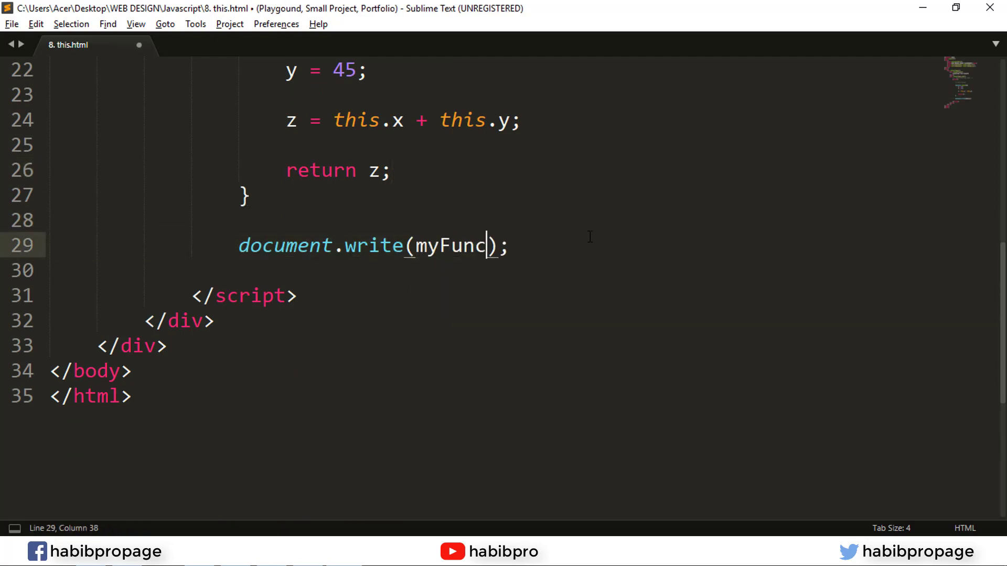
{"action": "type", "text": "()"}
{"action": "key", "text": "ctrl+s"}
{"action": "key", "text": "ctrl+s"}
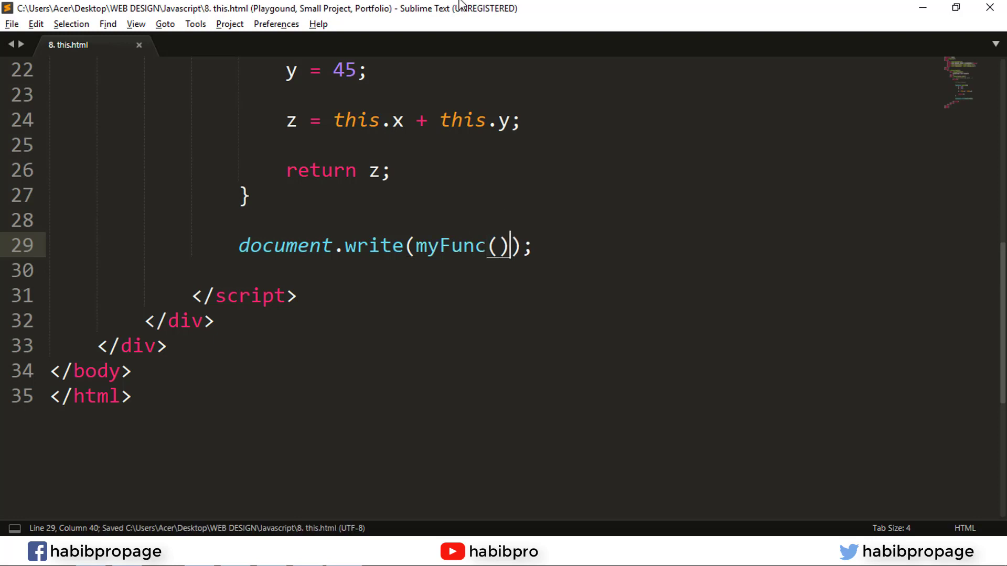
- Reload the page in Firefox and confirm it prints 79
{"action": "left_click", "coordinate": [334, 492]}
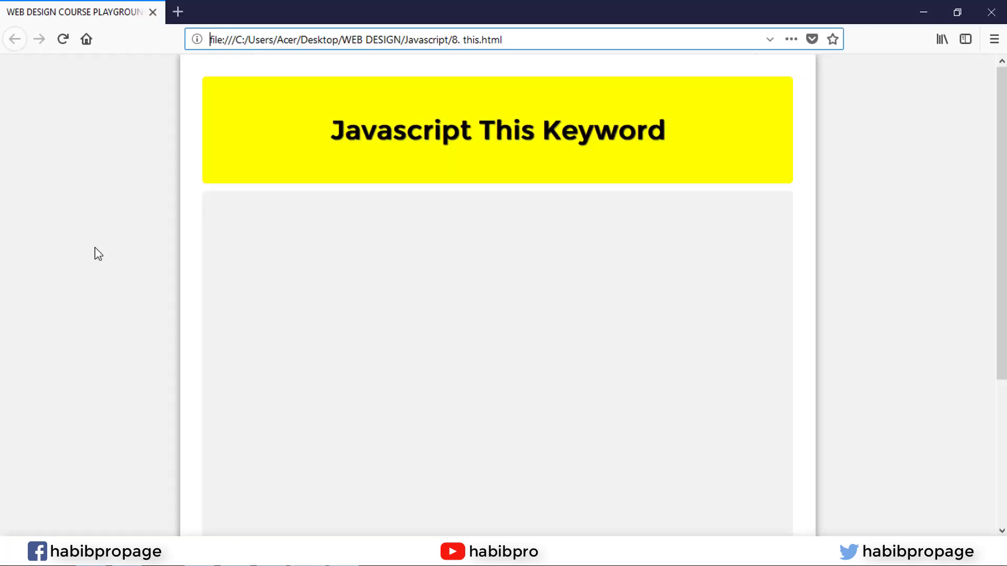
{"action": "left_click", "coordinate": [63, 40]}
{"action": "double_click", "coordinate": [243, 231]}
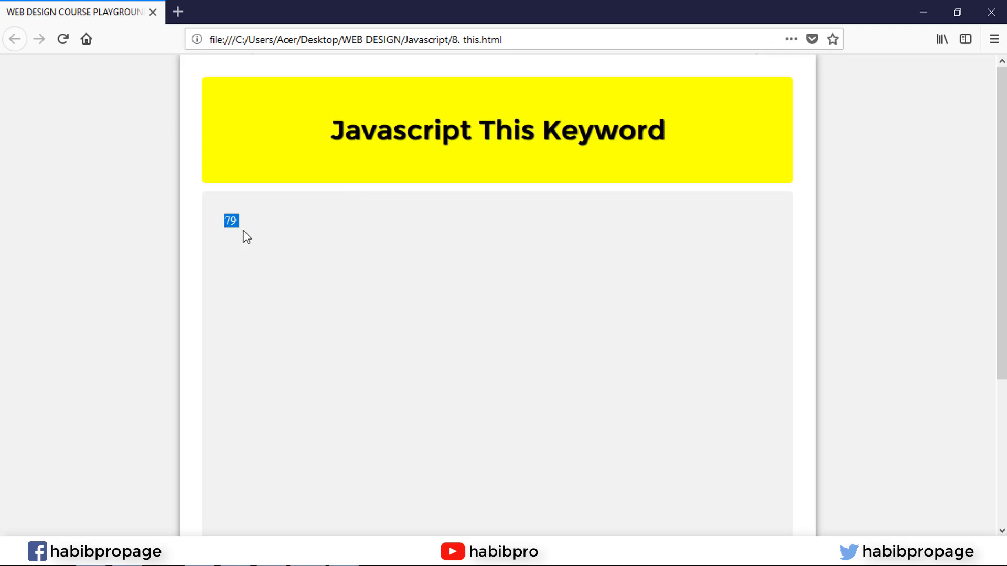
{"action": "left_click", "coordinate": [361, 499]}
{"action": "scroll", "coordinate": [337, 230], "scroll_direction": "up", "scroll_amount": 3}
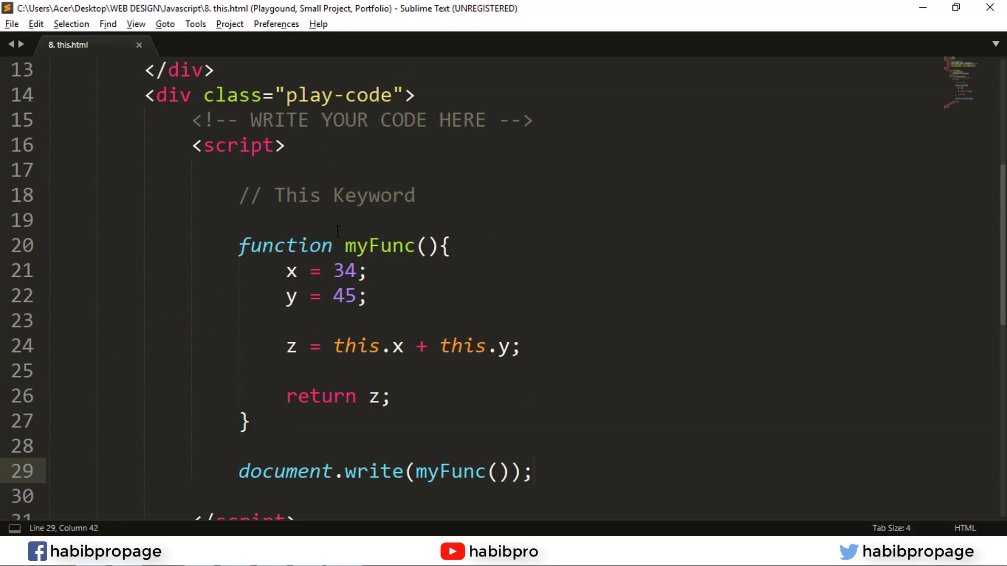
{"action": "scroll", "coordinate": [338, 231], "scroll_direction": "down", "scroll_amount": 1}
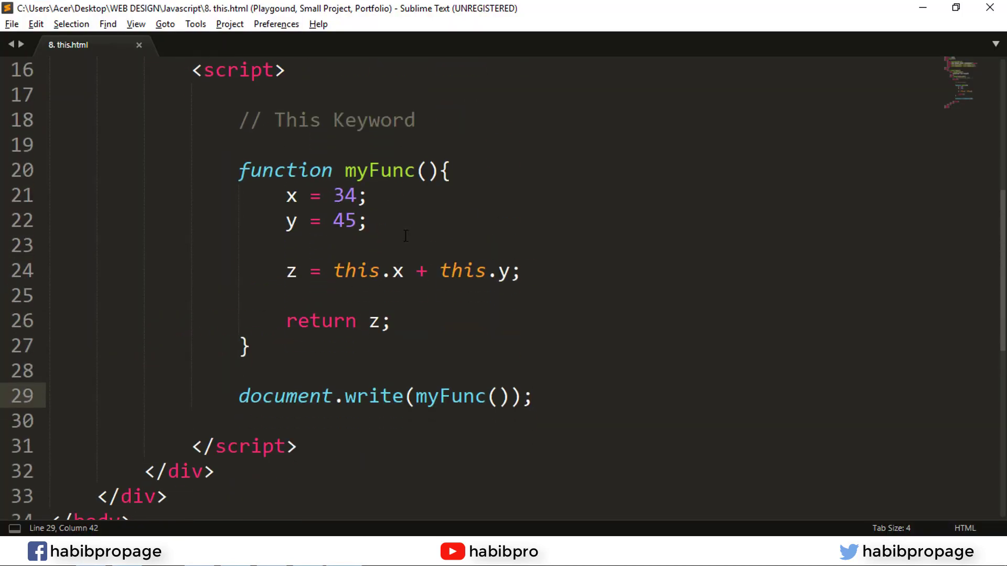
- Rename myFunc to myFullFunc on lines 20 and 29, save, and reload Firefox
{"action": "double_click", "coordinate": [402, 175]}
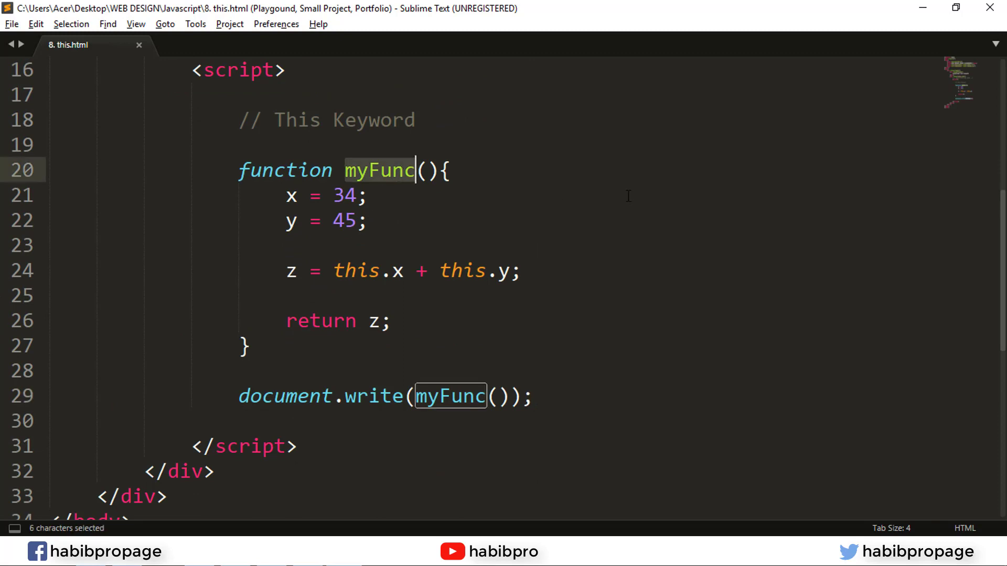
{"action": "type", "text": "my"}
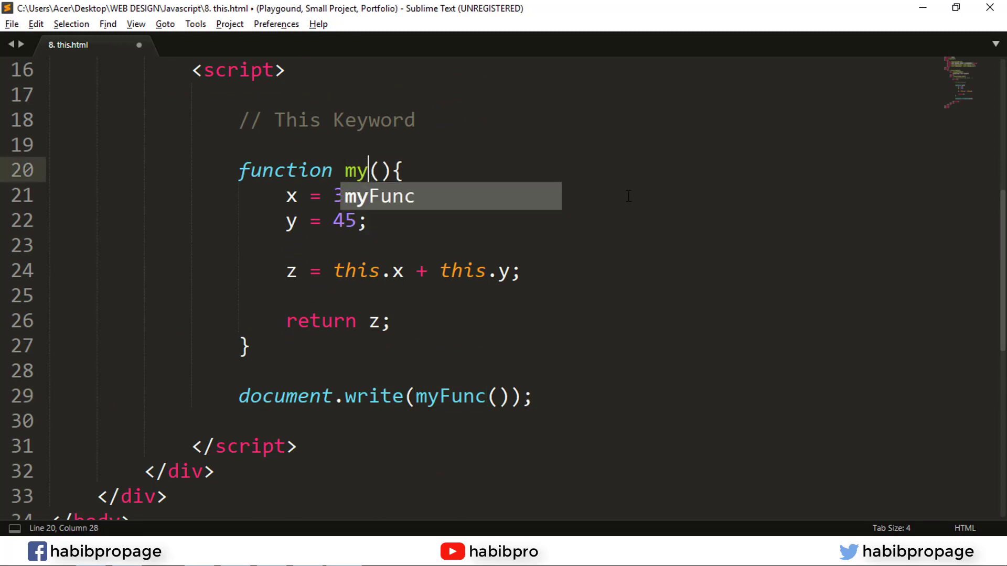
{"action": "type", "text": "fun"}
{"action": "key", "text": "BackSpace"}
{"action": "key", "text": "BackSpace"}
{"action": "key", "text": "BackSpace"}
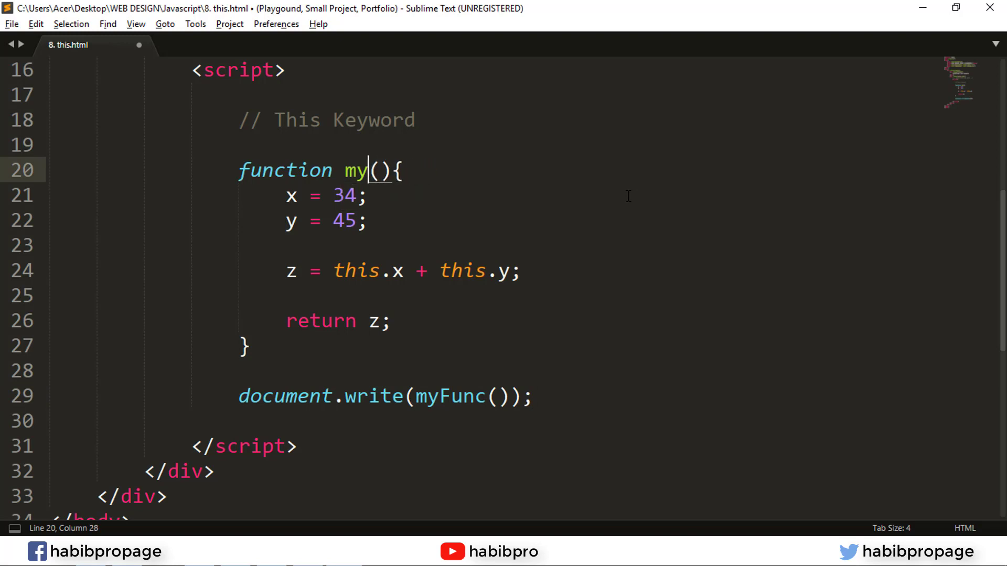
{"action": "type", "text": "FullFunc"}
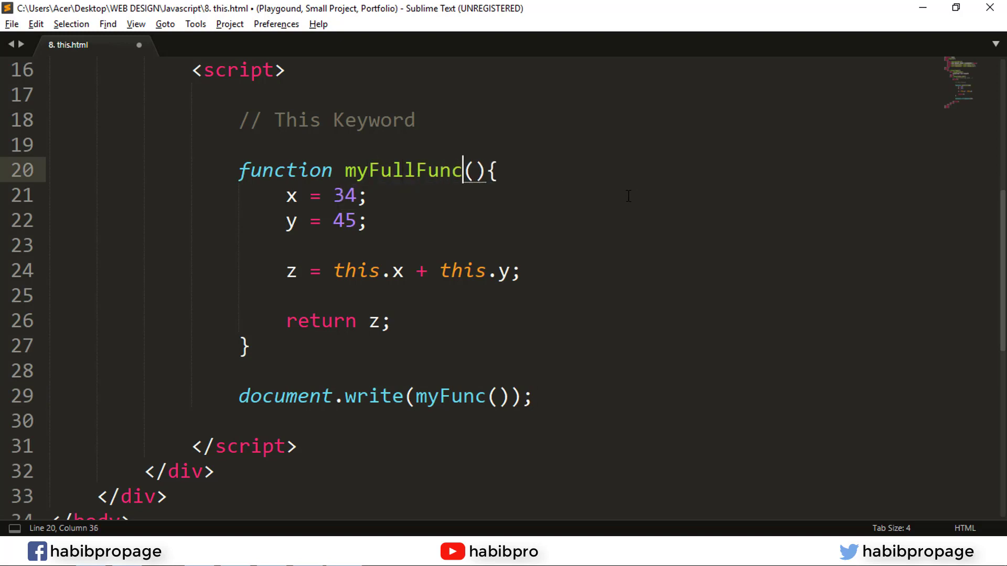
{"action": "left_click", "coordinate": [461, 396]}
{"action": "double_click", "coordinate": [461, 396]}
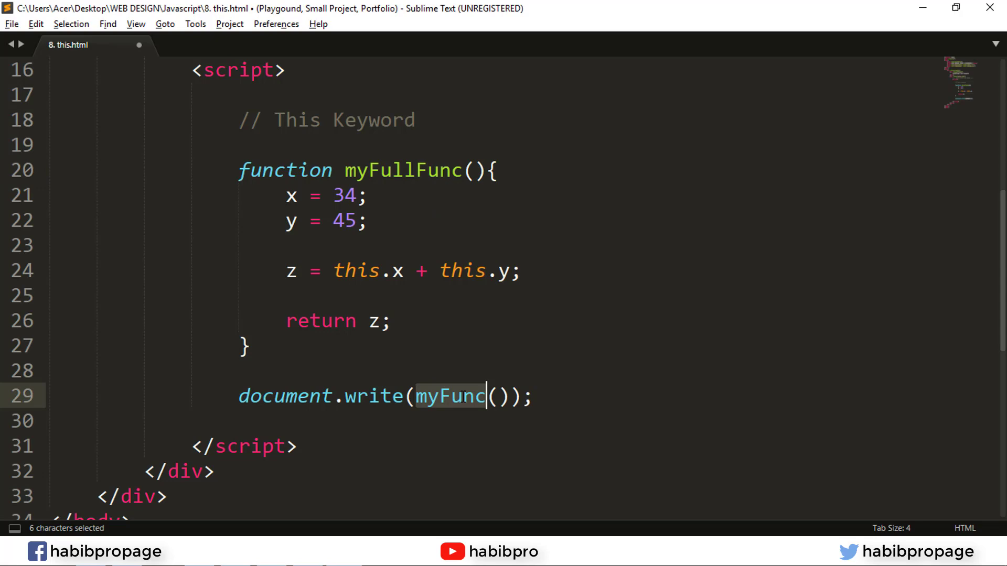
{"action": "key", "text": "BackSpace"}
{"action": "type", "text": "myFull"}
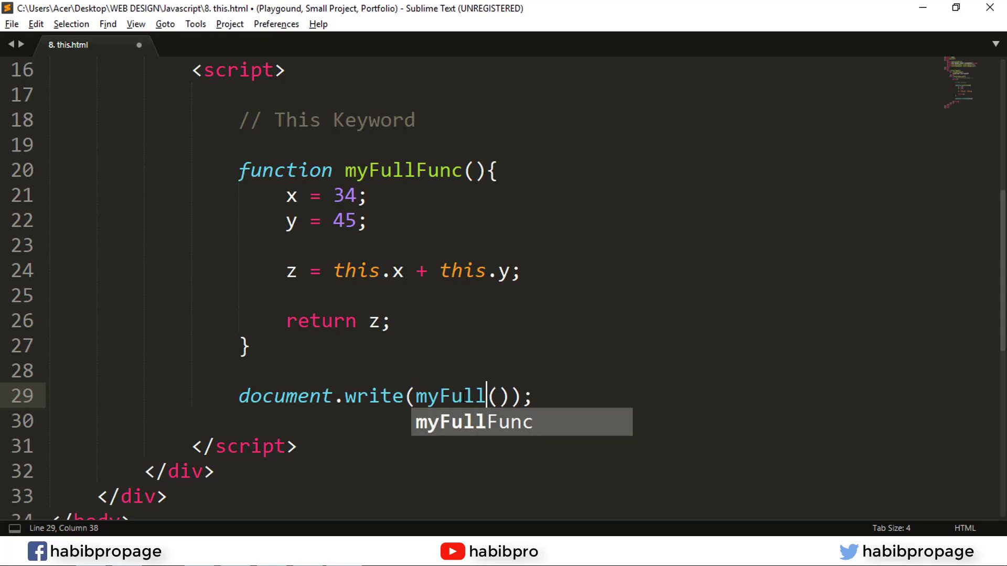
{"action": "type", "text": "Func"}
{"action": "key", "text": "ctrl+s"}
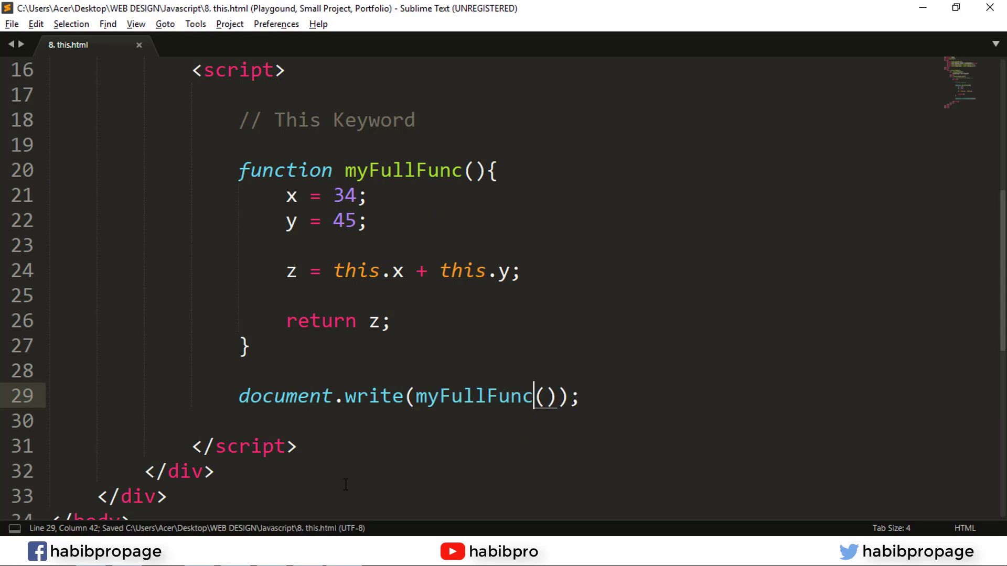
{"action": "left_click", "coordinate": [64, 39]}
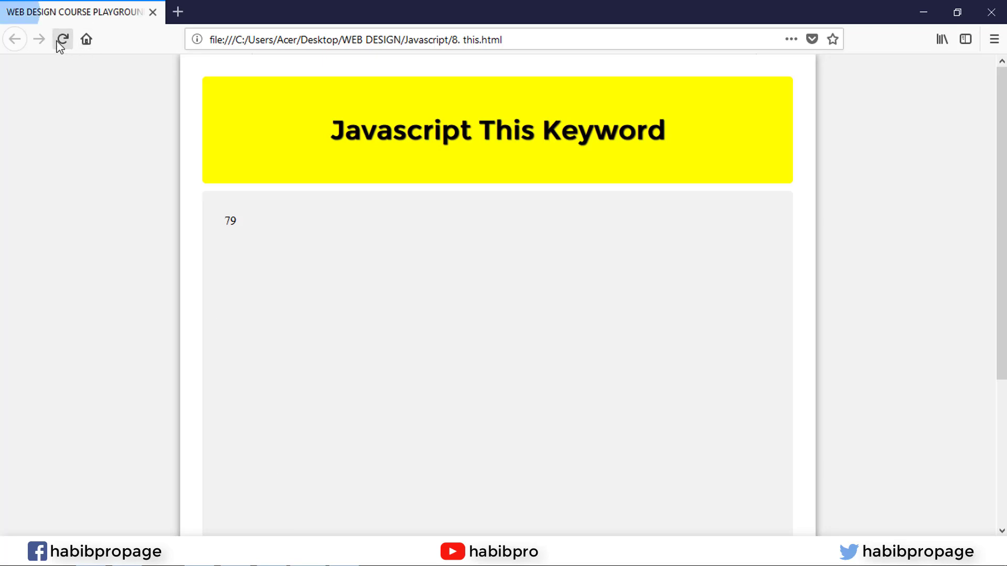
{"action": "key", "text": "alt+Tab"}
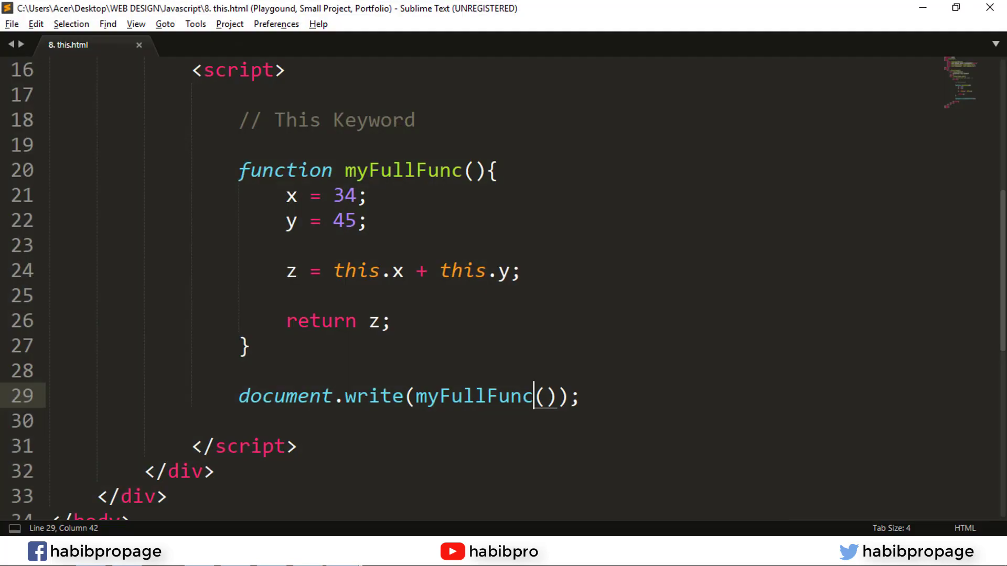
{"action": "left_click", "coordinate": [626, 399]}
{"action": "double_click", "coordinate": [358, 271]}
{"action": "left_click_drag", "start_coordinate": [346, 170], "coordinate": [481, 170]}
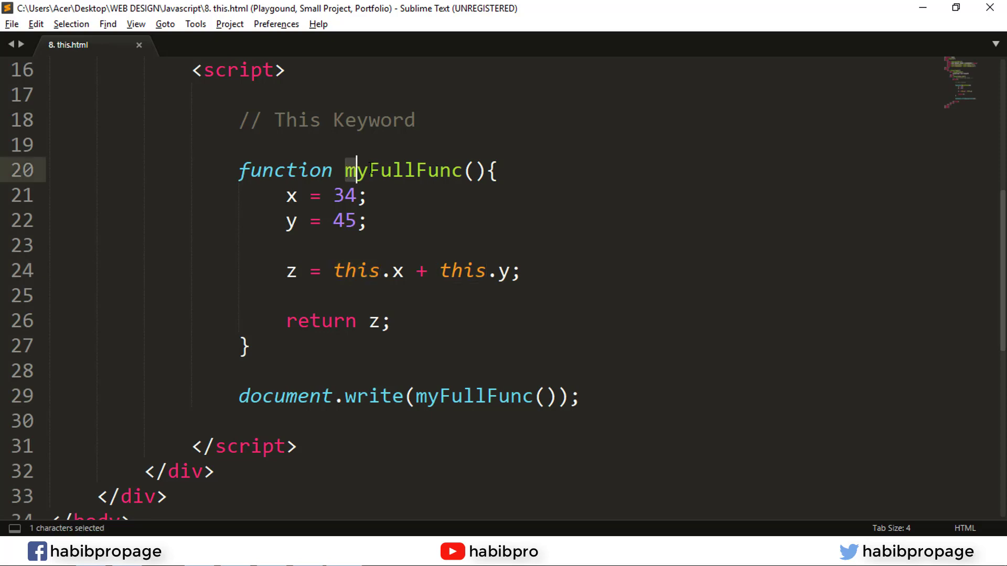
{"action": "left_click_drag", "start_coordinate": [286, 196], "coordinate": [368, 221]}
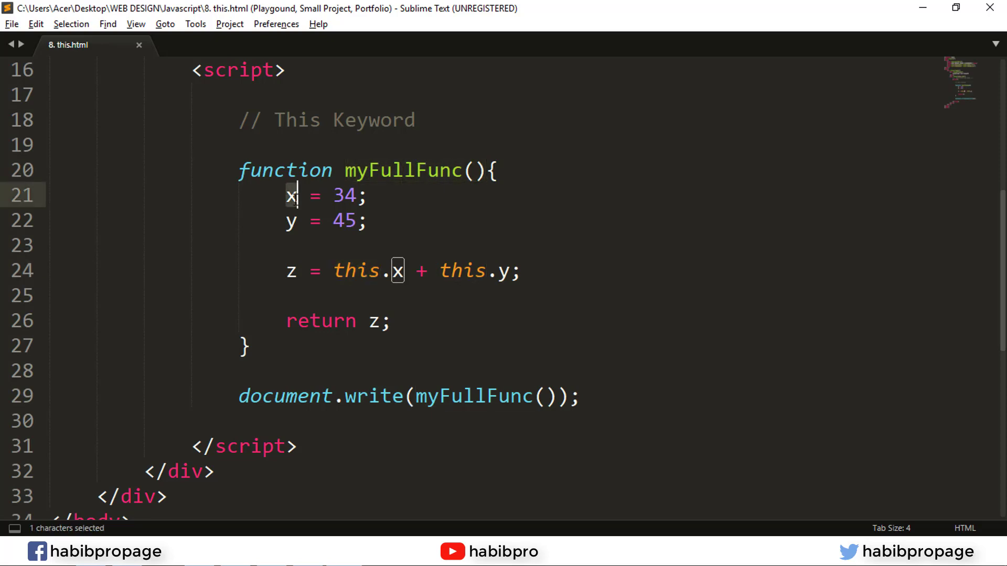
{"action": "left_click", "coordinate": [367, 221]}
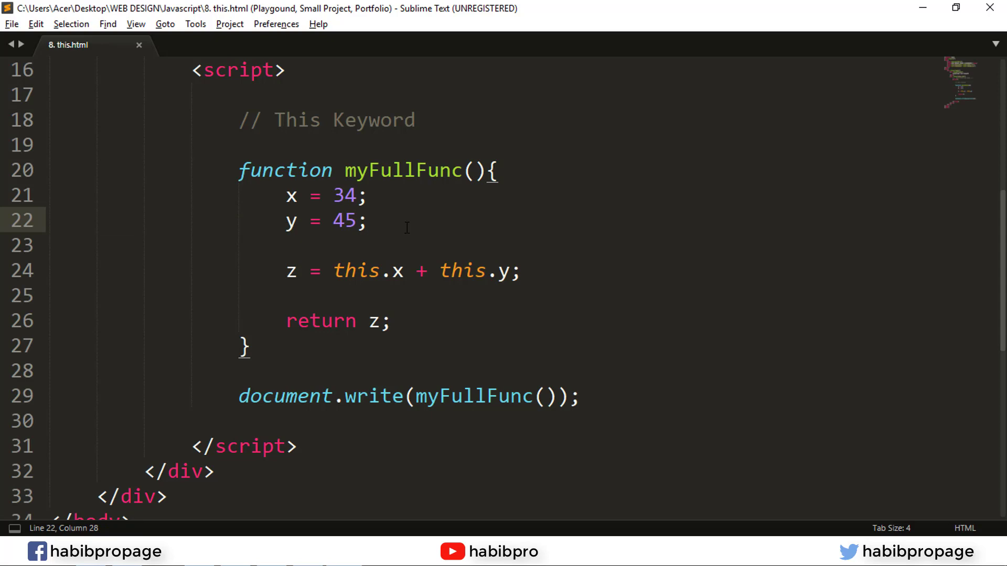
{"action": "left_click_drag", "start_coordinate": [382, 227], "coordinate": [285, 196]}
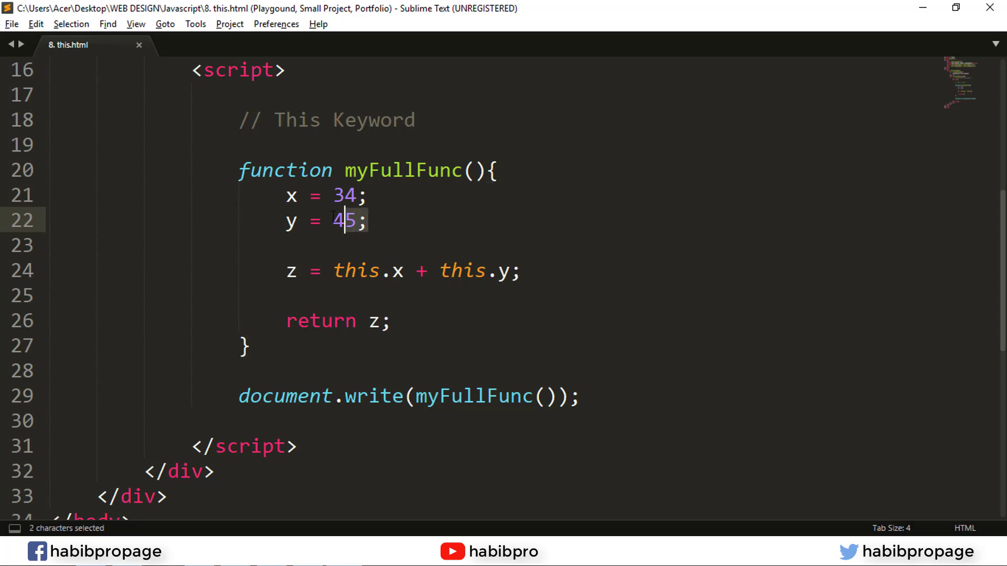
{"action": "left_click", "coordinate": [400, 255]}
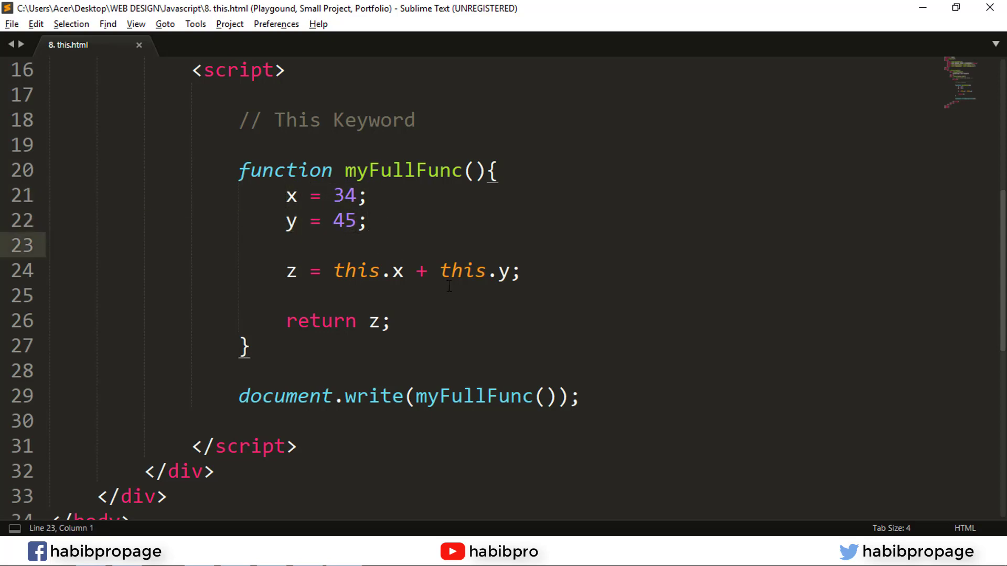